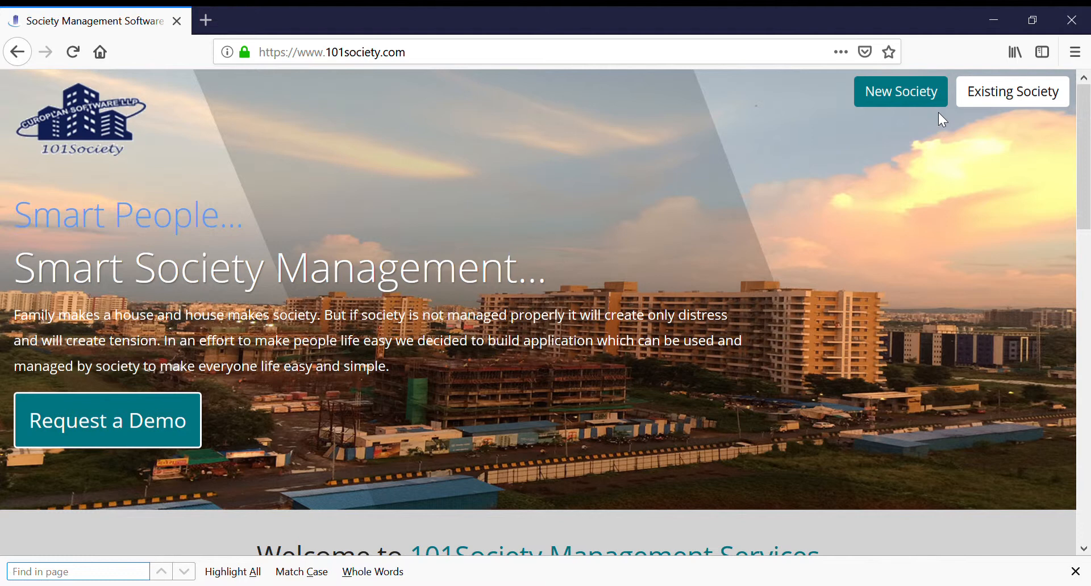
# Step: Open the registration form for a new society and reduce the page zoom to 80%
pyautogui.click(913, 93)
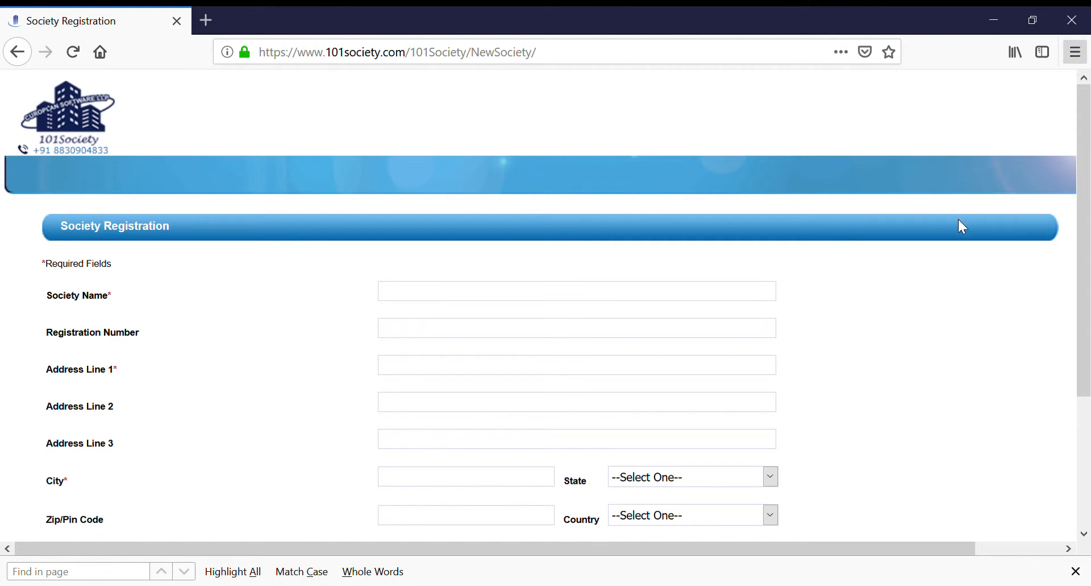
pyautogui.hotkey('ctrl', '-')
pyautogui.hotkey('ctrl', '-')
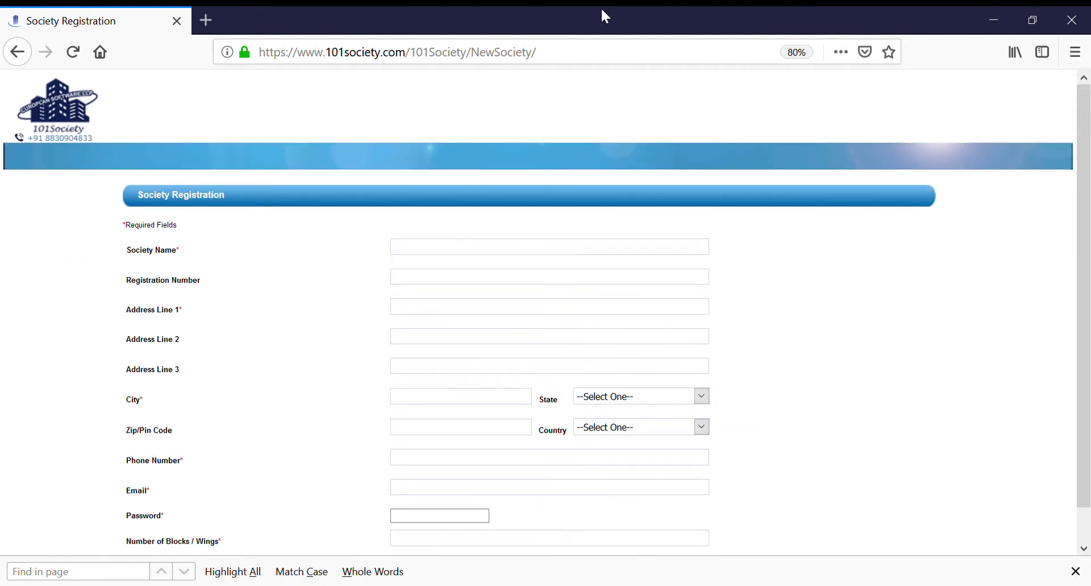
# Step: Fill in the society registration with name Demo Name, registration number "Reg .", the first address line and city Pune
pyautogui.click(438, 250)
pyautogui.write('Demo Name')
pyautogui.press('Tab')
pyautogui.write('RegWakadPu')
pyautogui.press('BackSpace')
pyautogui.write('une')
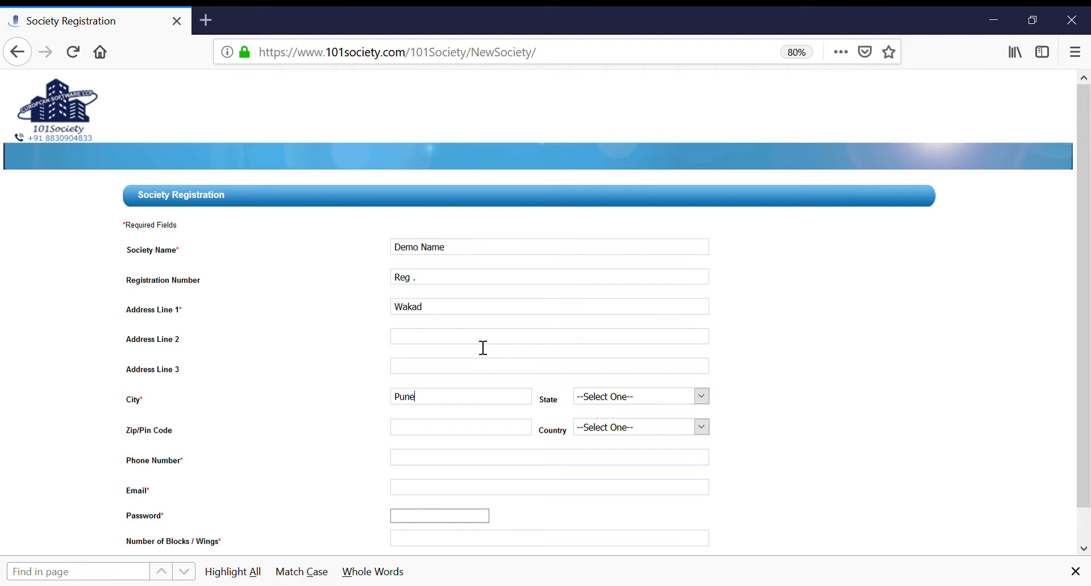
pyautogui.press('Tab')
pyautogui.press('Tab')
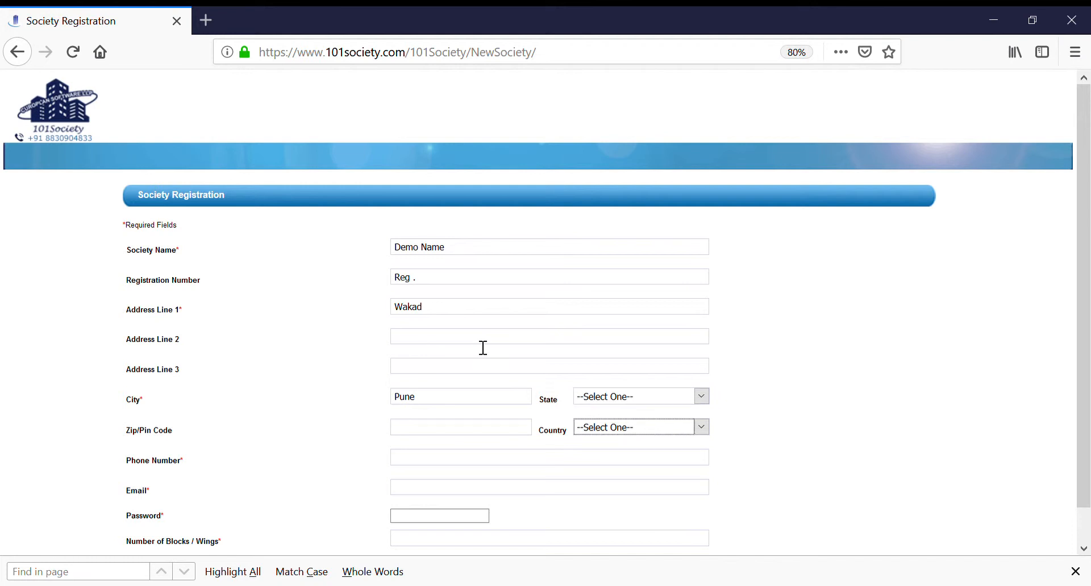
pyautogui.press('Tab')
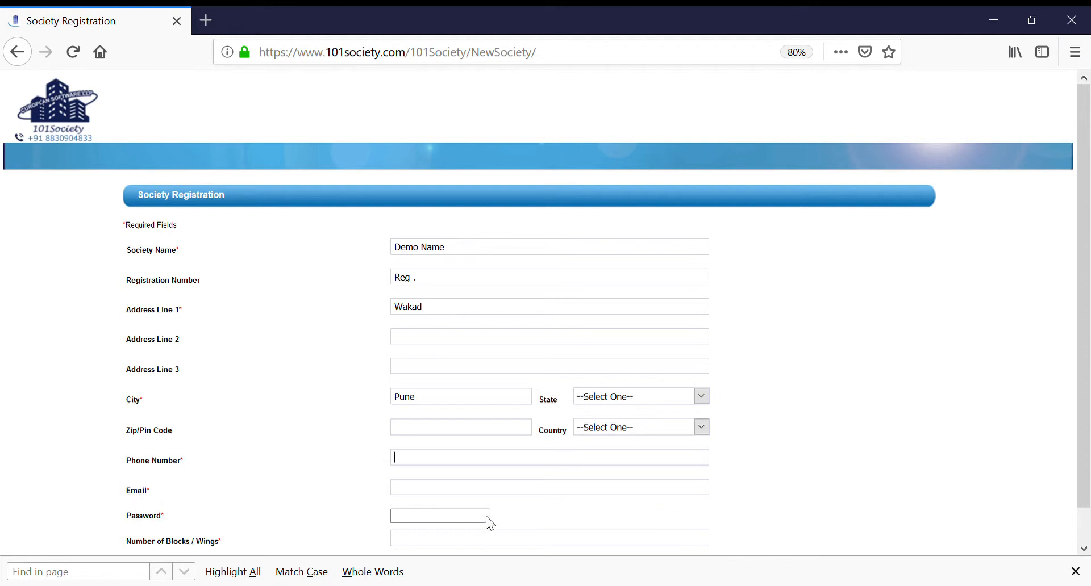
# Step: Clear all entries from the society registration form
pyautogui.scroll(-1, 1082, 449)
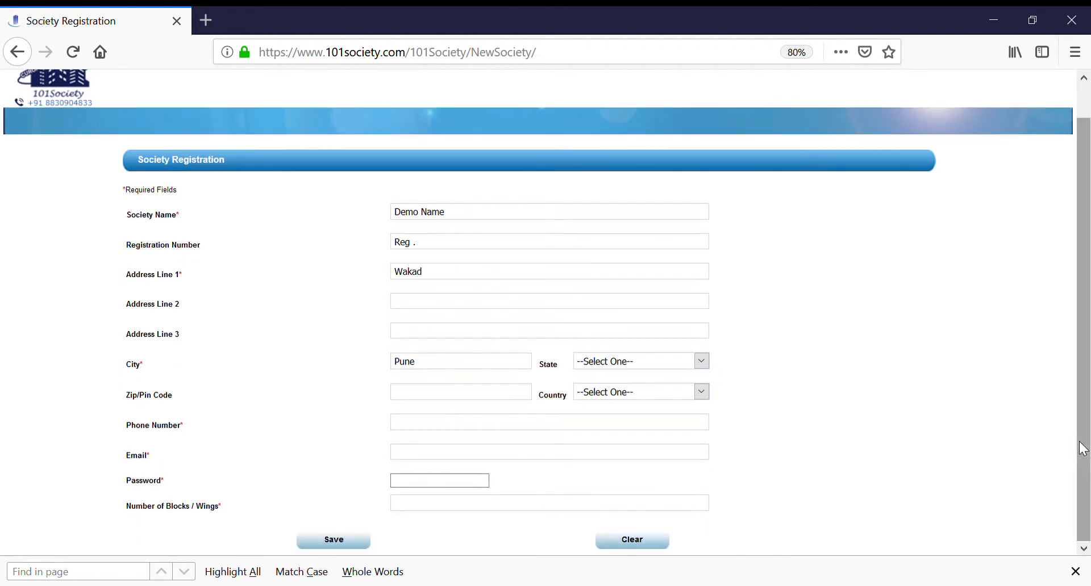
pyautogui.click(634, 545)
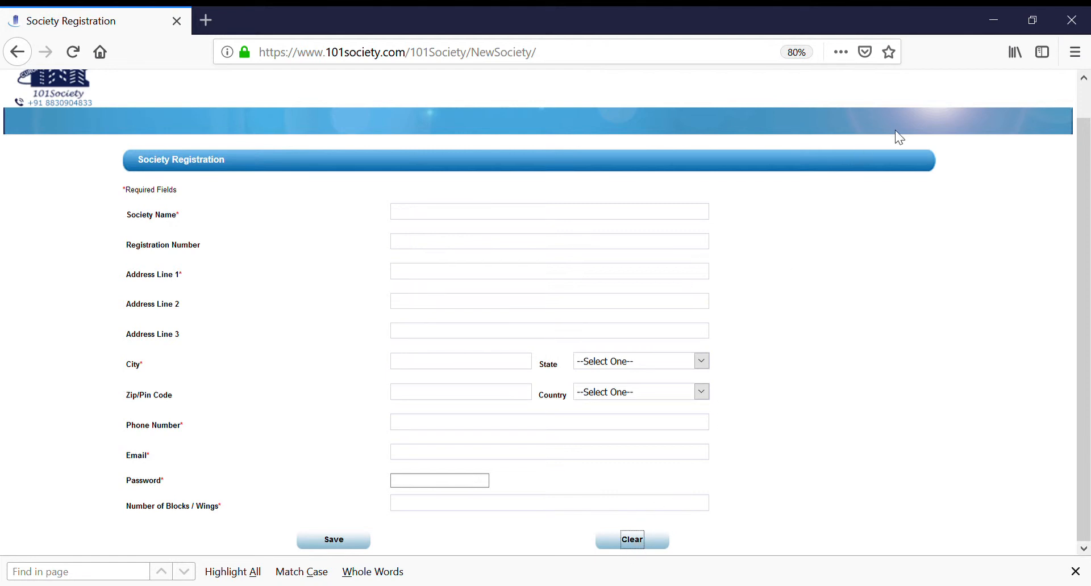
pyautogui.scroll(1, 1086, 193)
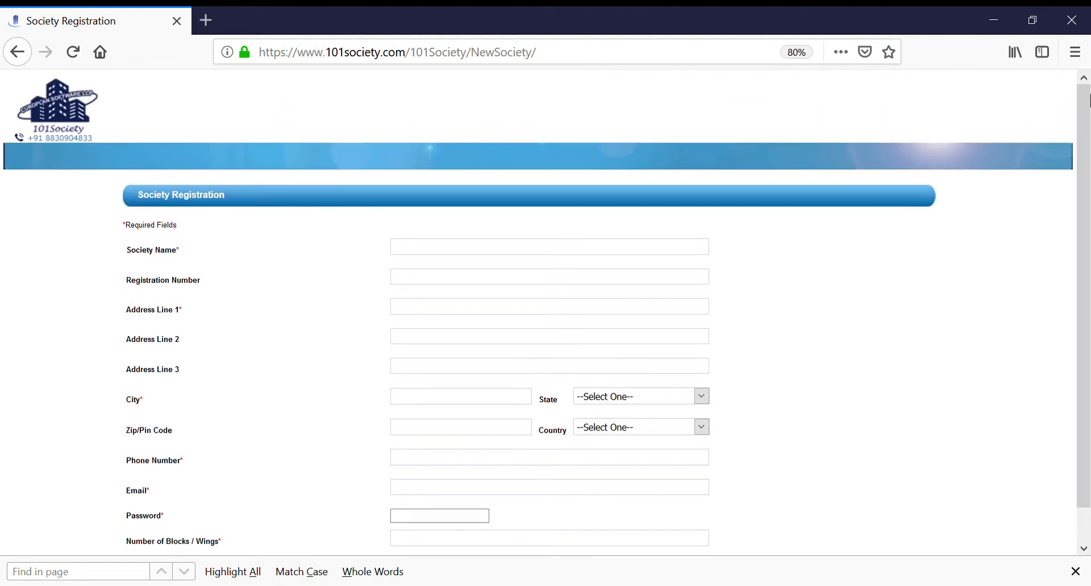
# Step: Return to the 101Society home page, open the existing society login and enter the admin's user ID
pyautogui.click(18, 55)
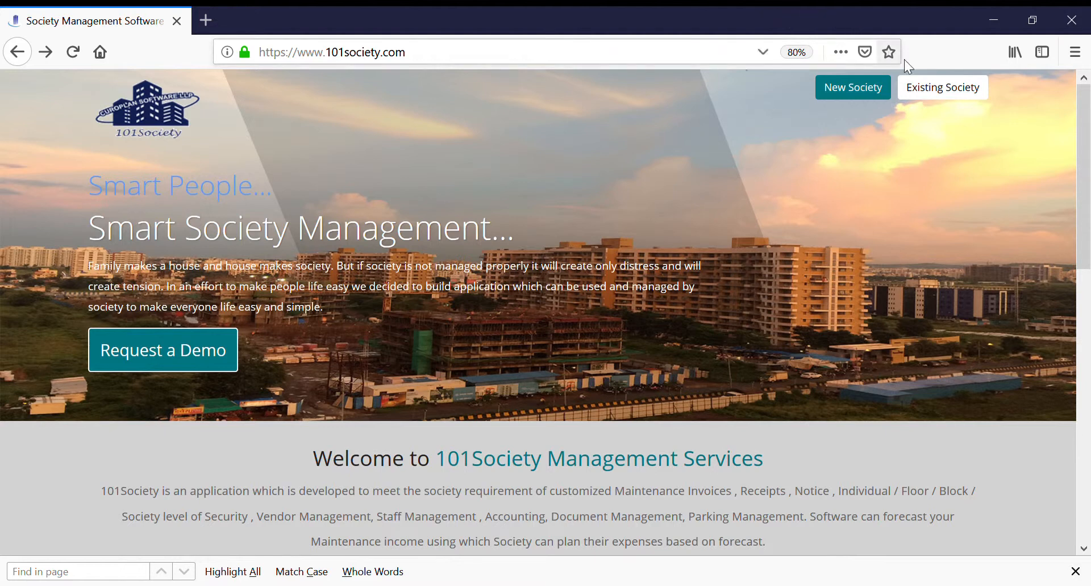
pyautogui.click(935, 91)
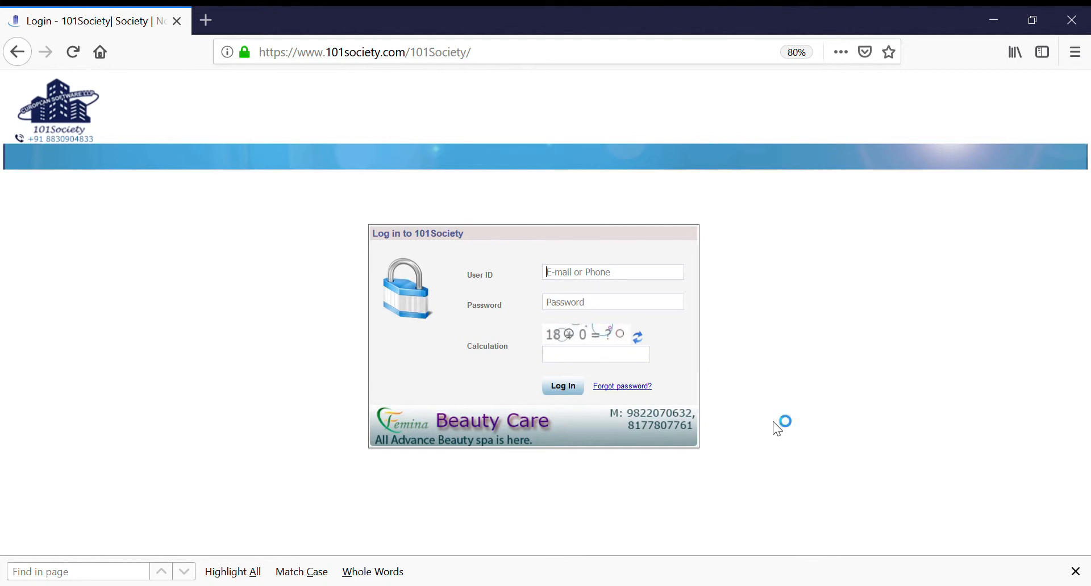
pyautogui.press('Tab')
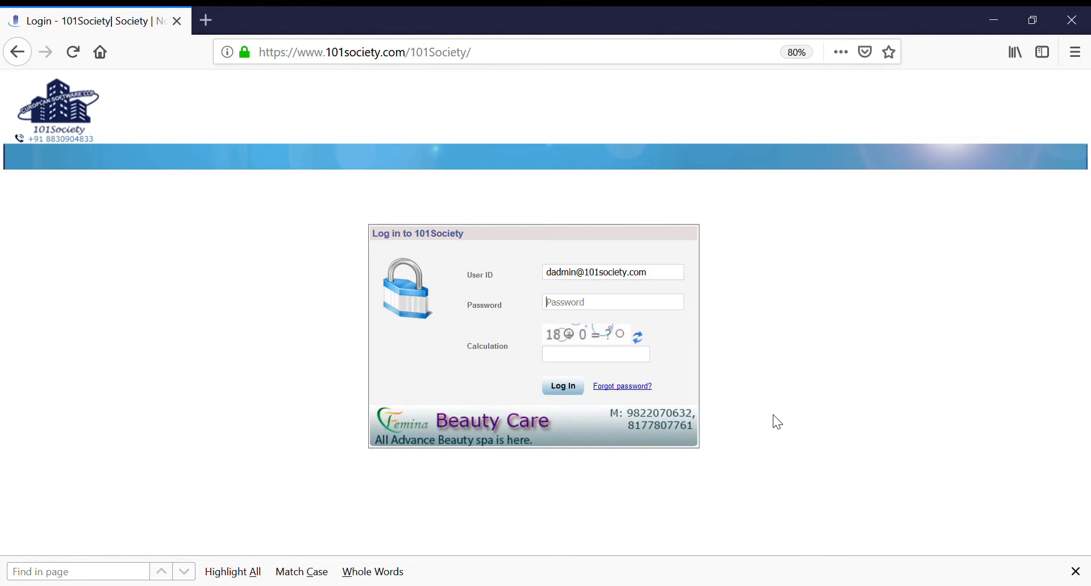
# Step: Enter the account password, answer the calculation check and log in
pyautogui.write('••••••')
pyautogui.press('Tab')
pyautogui.press('Tab')
pyautogui.write('18')
pyautogui.click(571, 392)
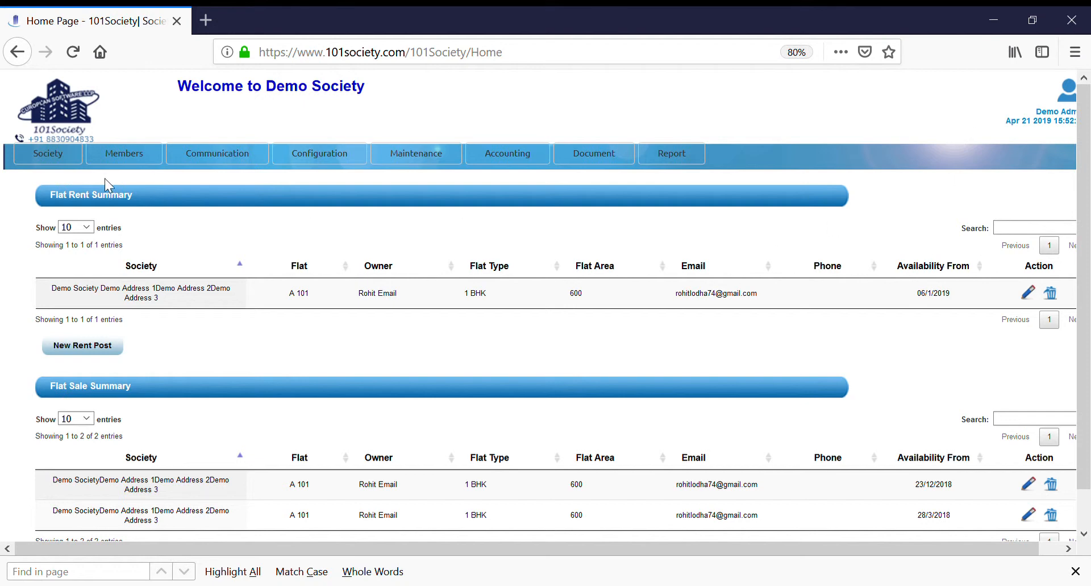
# Step: Review the society's registration details down to the number of blocks and leave without saving
pyautogui.moveTo(34, 160)
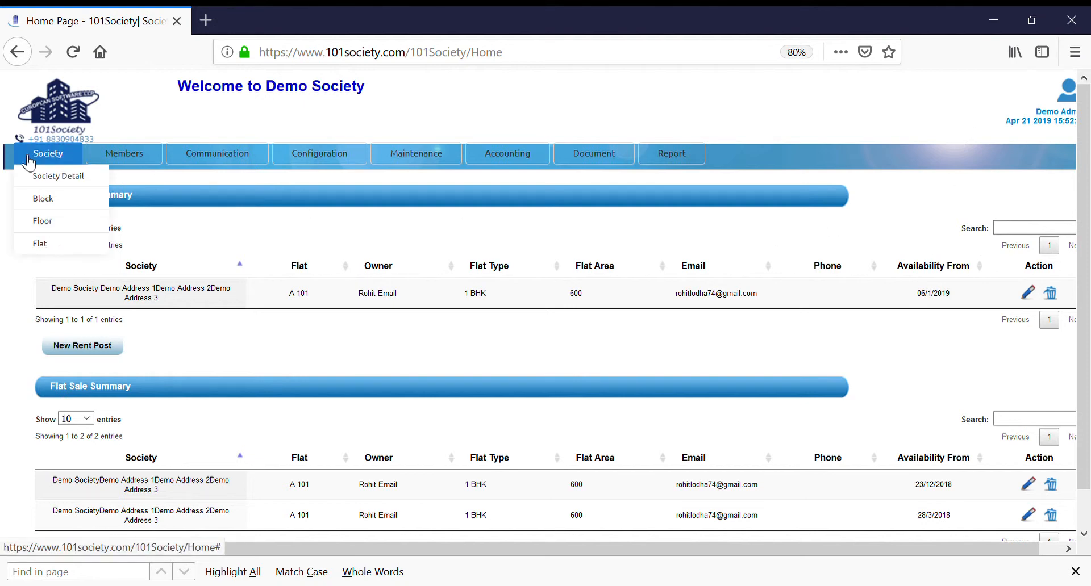
pyautogui.click(47, 181)
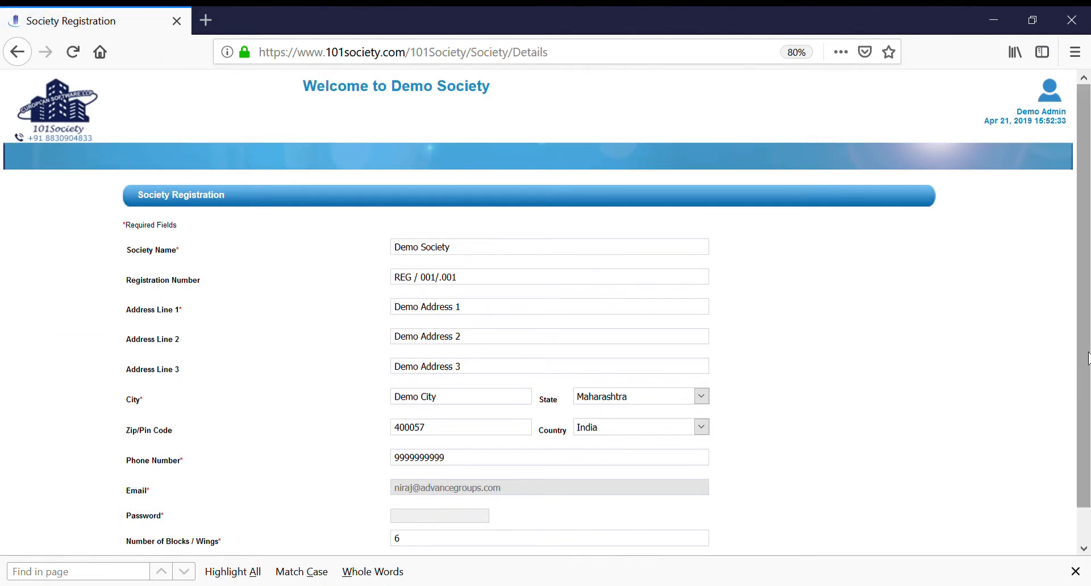
pyautogui.moveTo(1086, 352); pyautogui.dragTo(1085, 392)
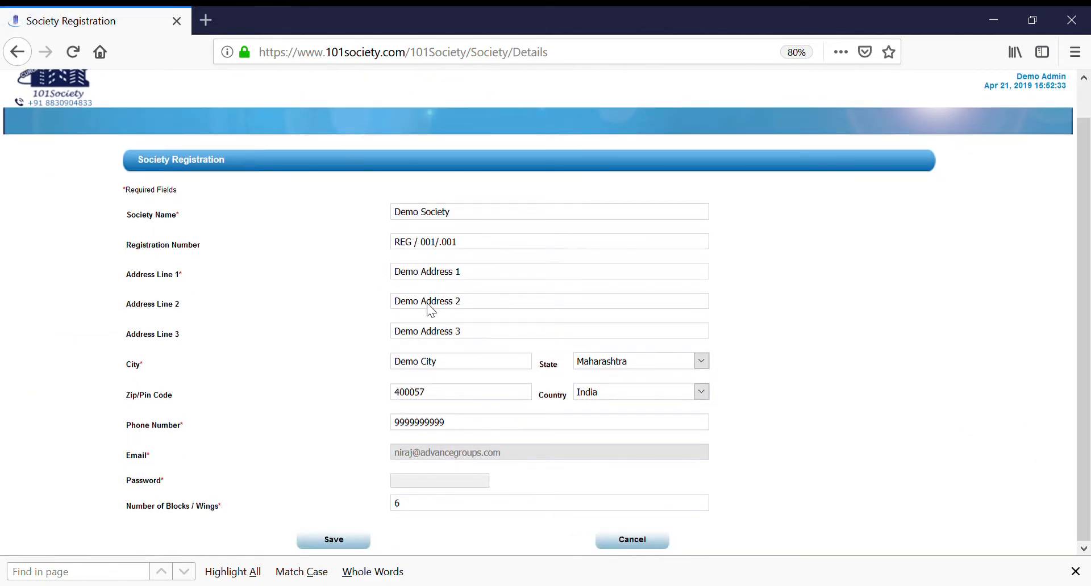
pyautogui.click(633, 531)
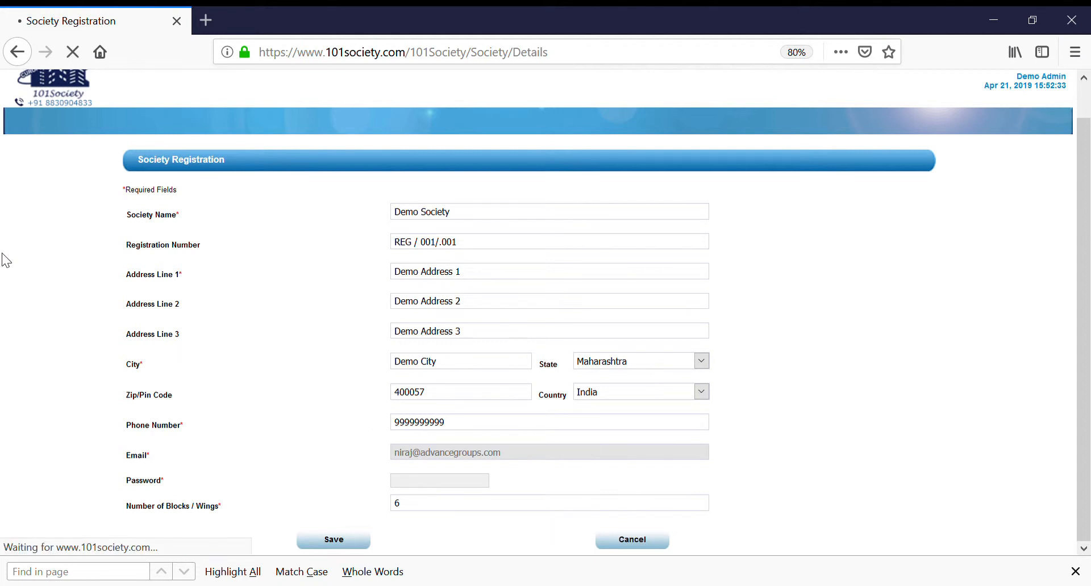
# Step: Open the block summary, view block A's floor and basement settings, and leave them without saving
pyautogui.moveTo(45, 155)
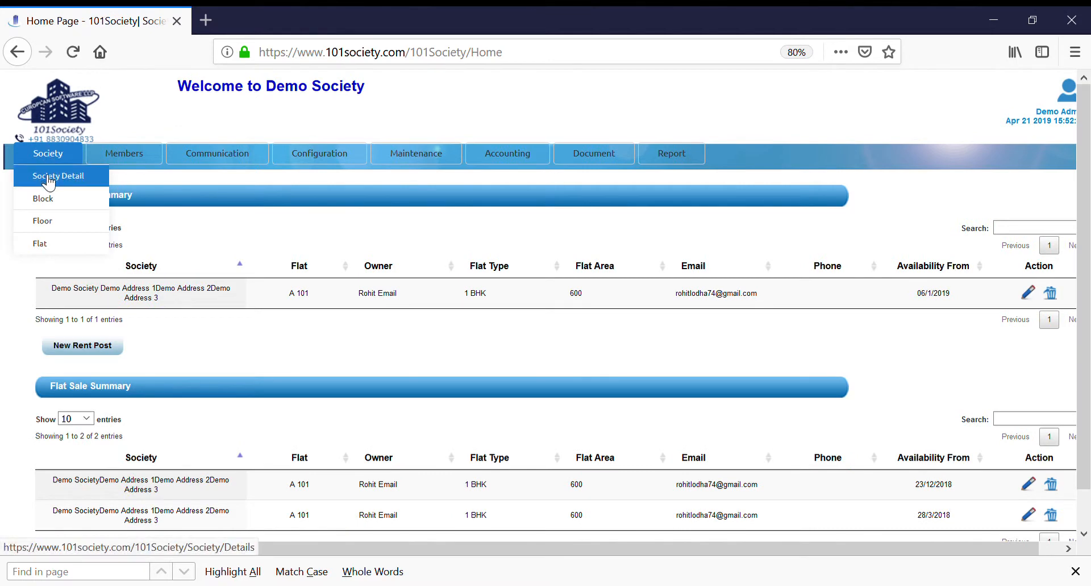
pyautogui.click(45, 200)
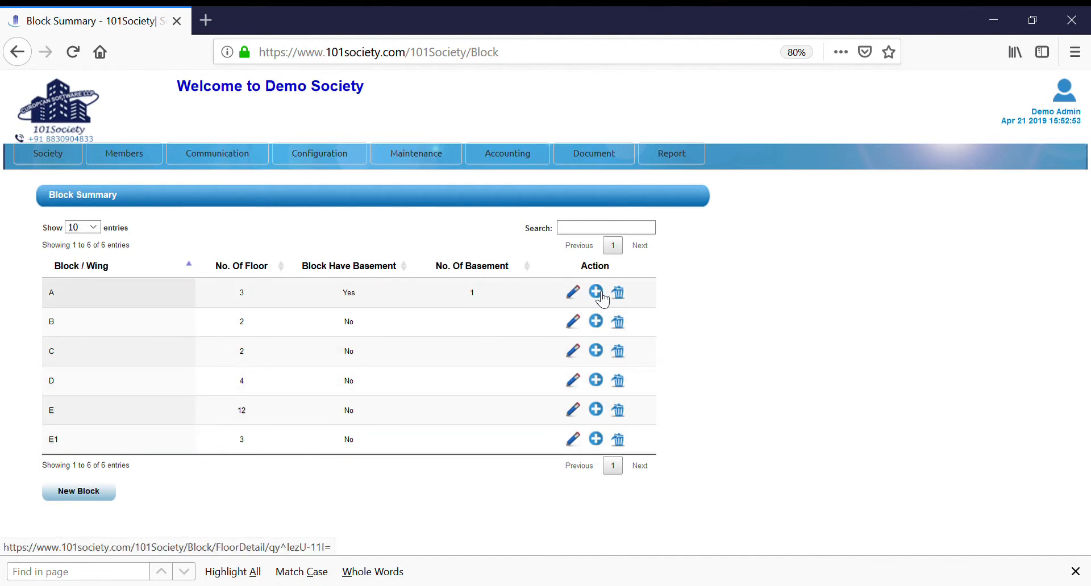
pyautogui.click(574, 294)
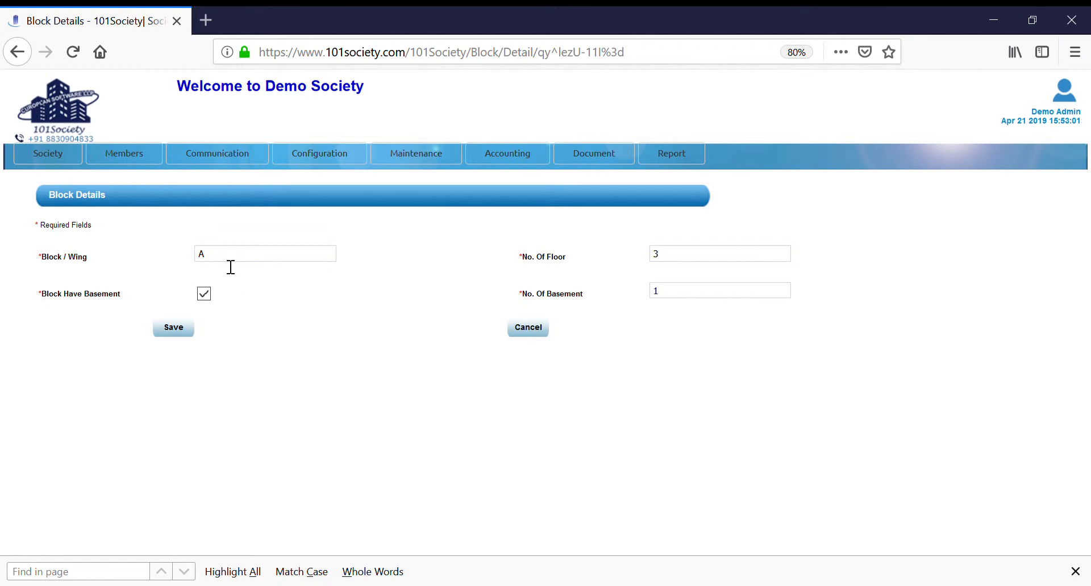
pyautogui.click(531, 335)
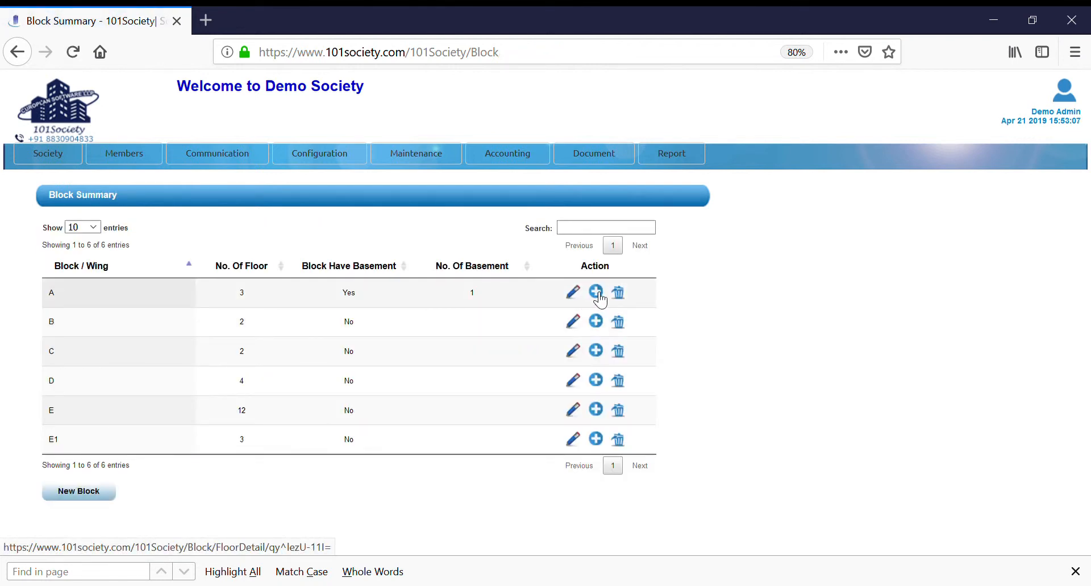
# Step: Examine the per-floor flat and parking entries of blocks A and B, leaving each form without saving
pyautogui.click(599, 295)
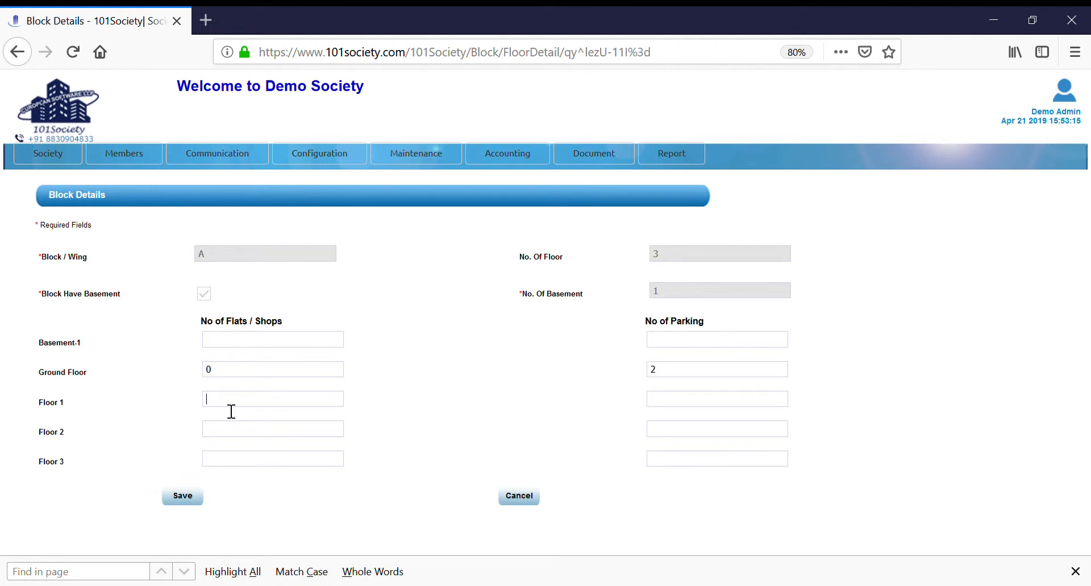
pyautogui.click(232, 436)
pyautogui.click(527, 501)
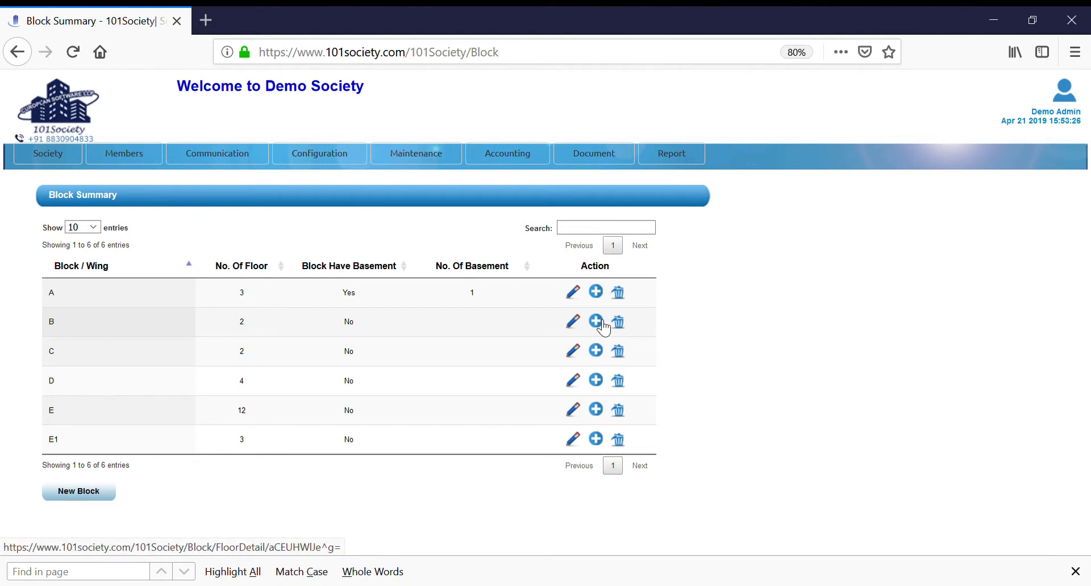
pyautogui.click(602, 323)
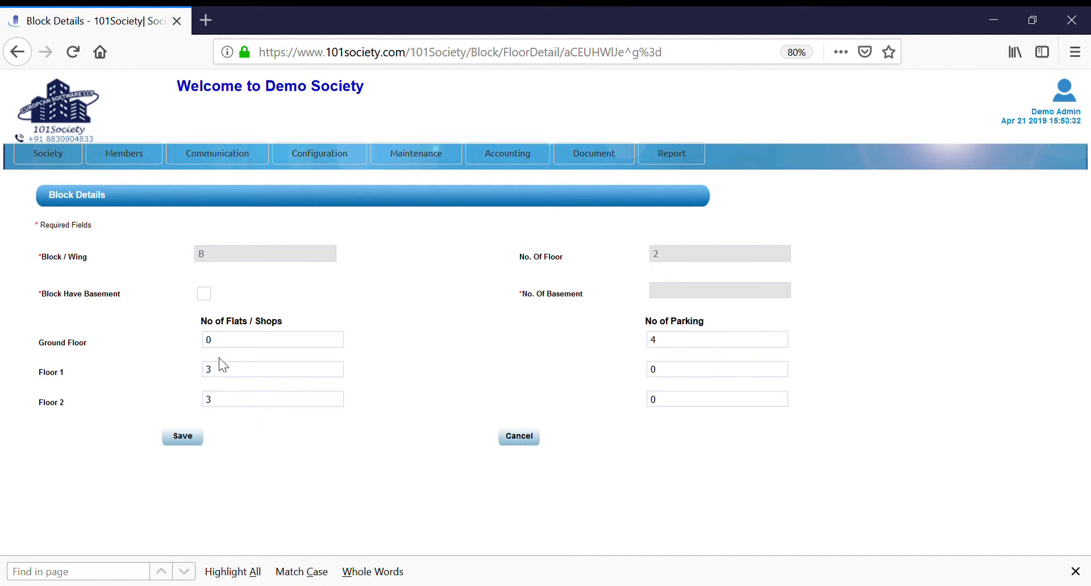
pyautogui.click(520, 441)
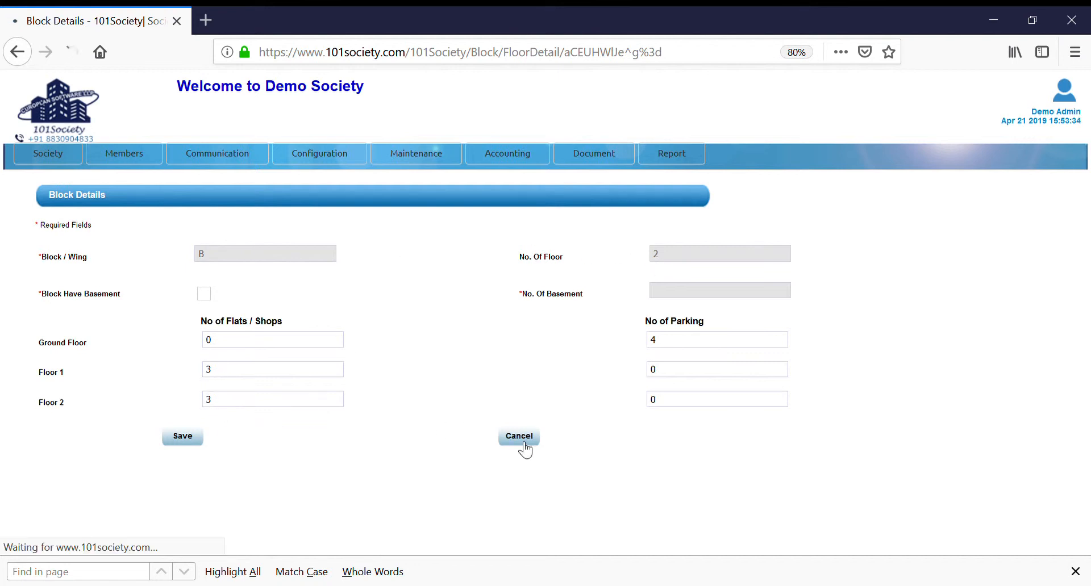
# Step: Open the floor summary, examine the flat details of block B floor 2, and leave without saving
pyautogui.moveTo(34, 162)
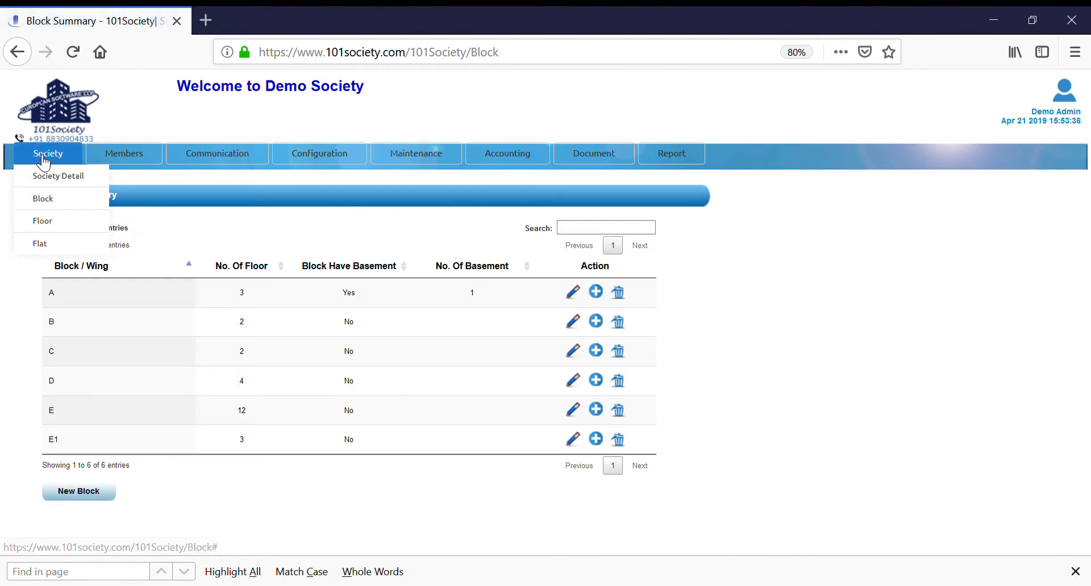
pyautogui.click(44, 221)
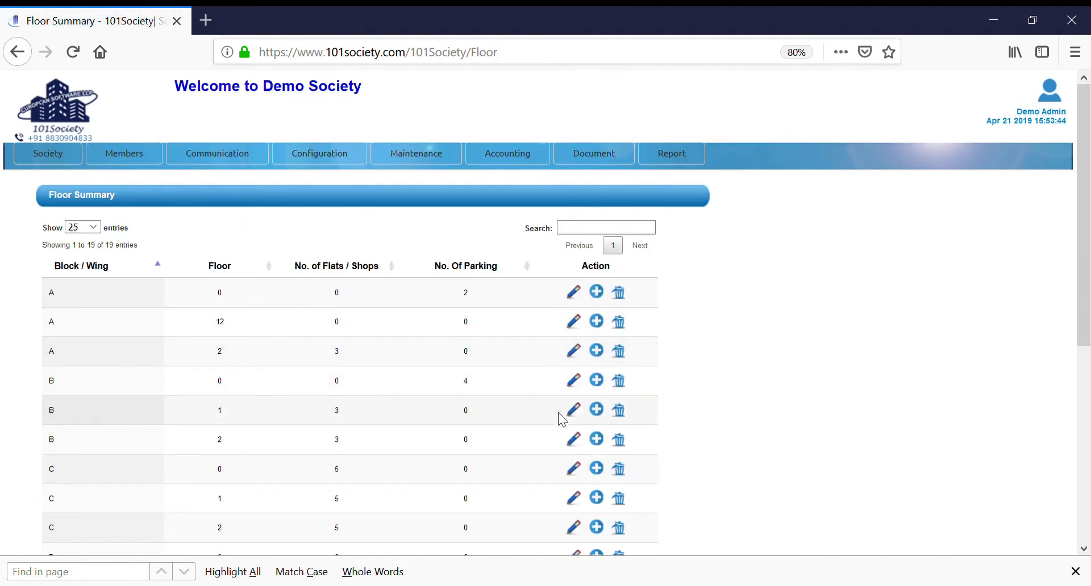
pyautogui.click(591, 442)
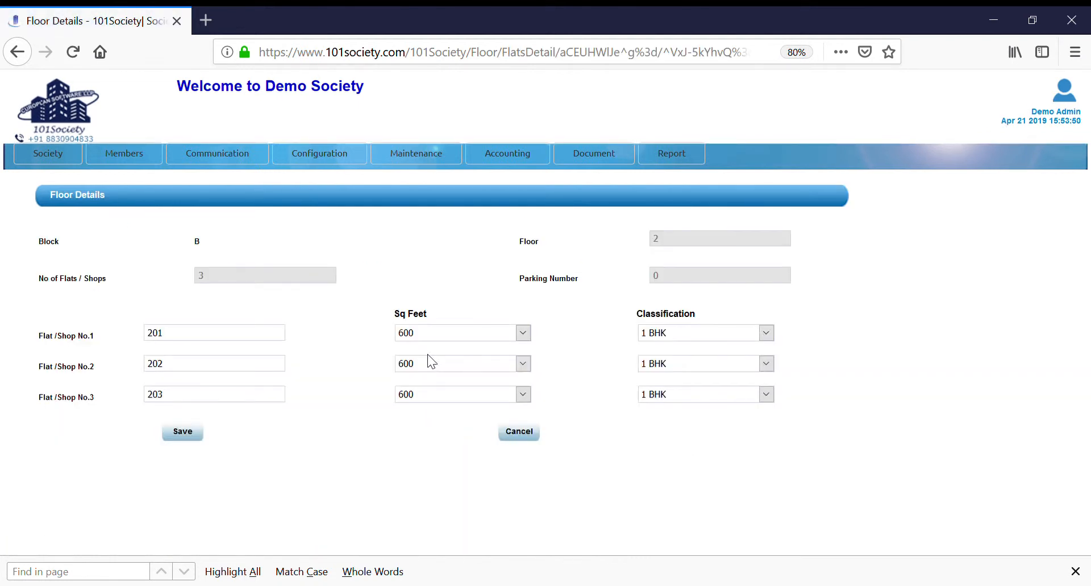
pyautogui.click(214, 341)
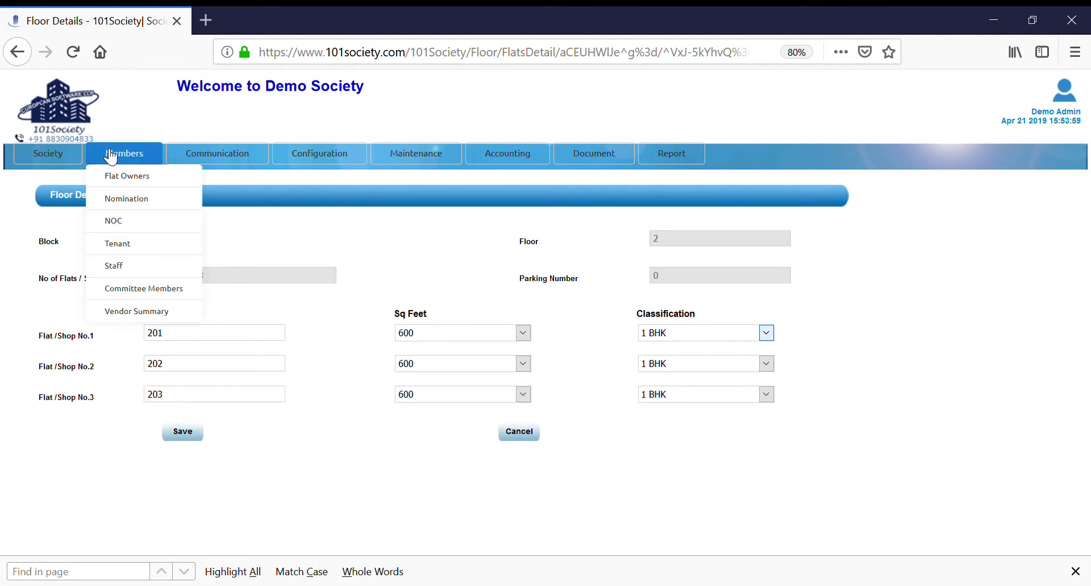
pyautogui.click(516, 433)
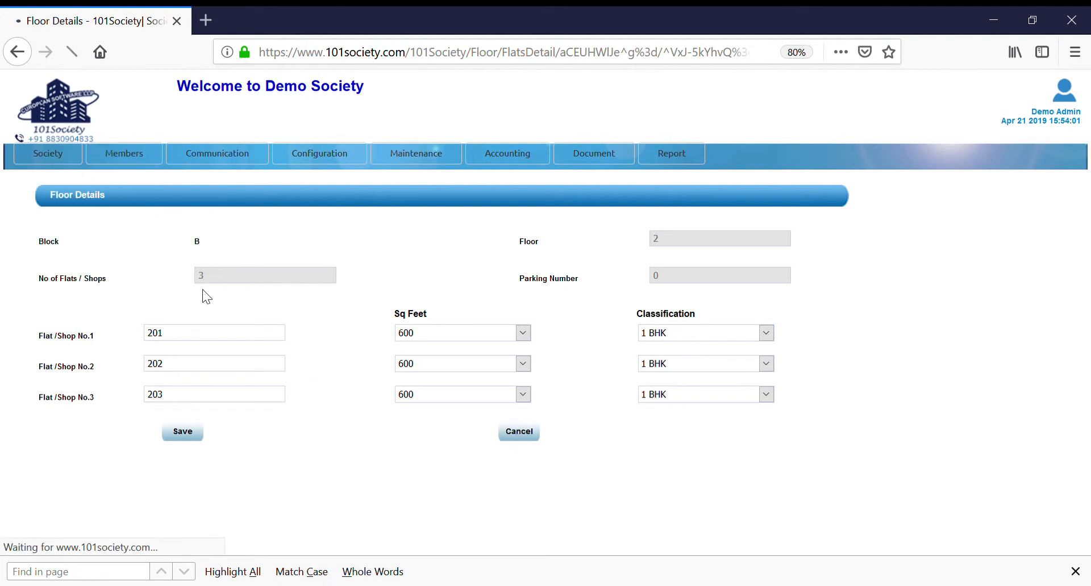
# Step: Open the flats list and review its entries through to the last block
pyautogui.moveTo(58, 167)
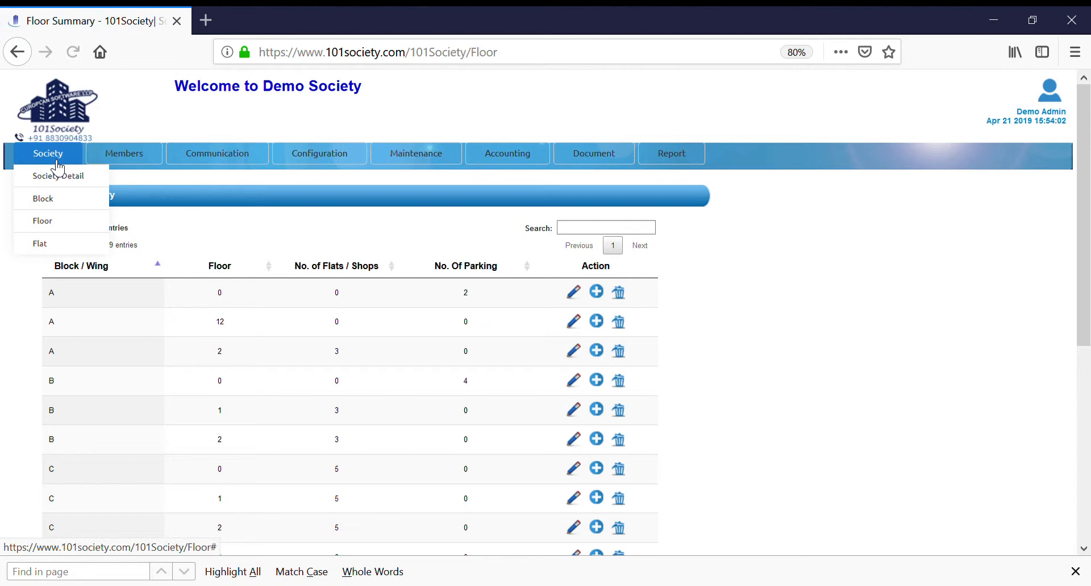
pyautogui.click(43, 248)
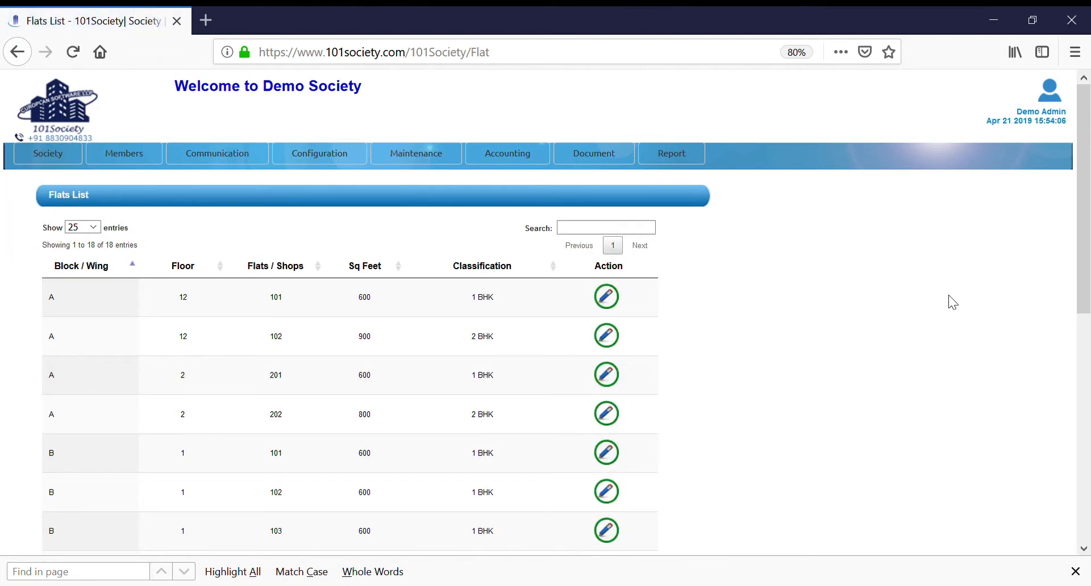
pyautogui.moveTo(1078, 242); pyautogui.dragTo(1089, 479)
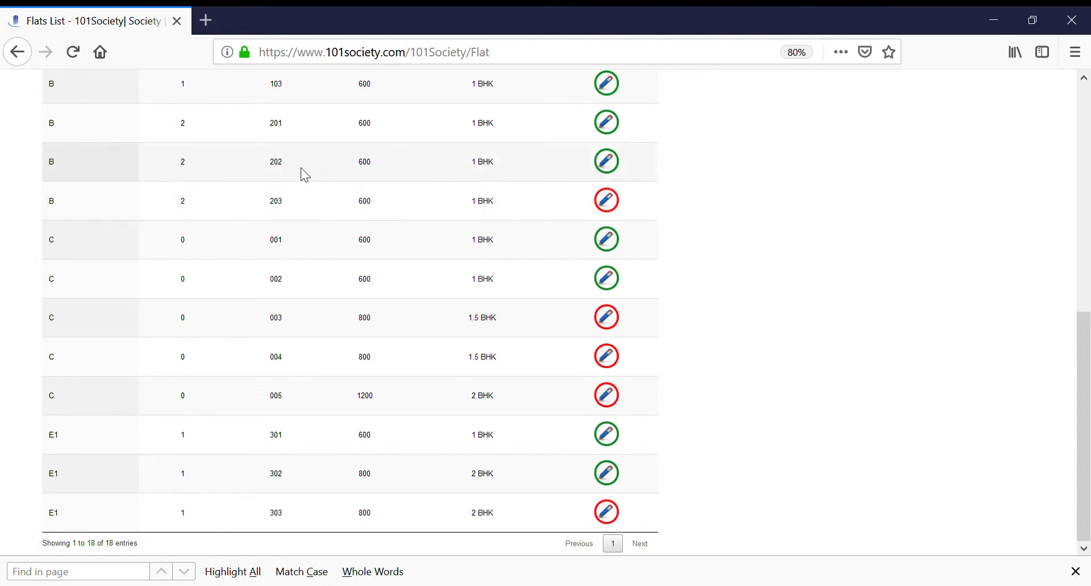
# Step: Open the owner details of flat 202 in block B and review all fields
pyautogui.click(611, 172)
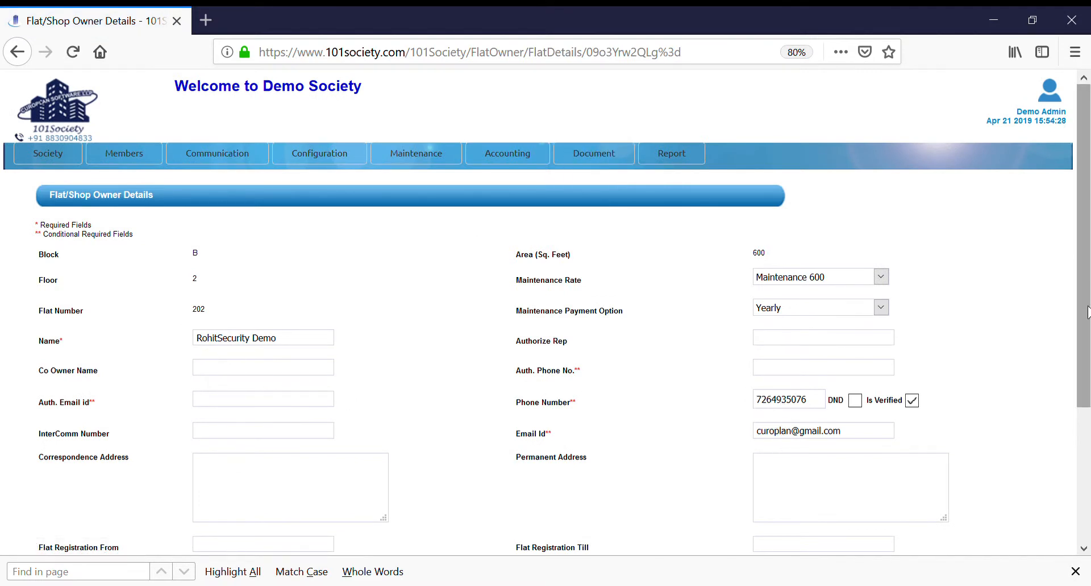
pyautogui.scroll(-3, 1060, 426)
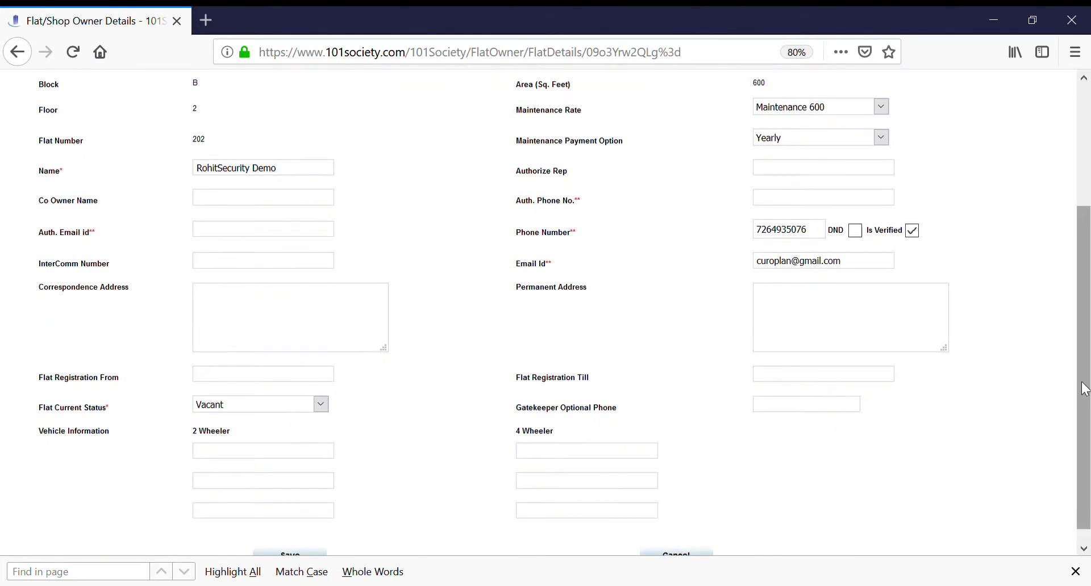
pyautogui.scroll(-1, 1082, 386)
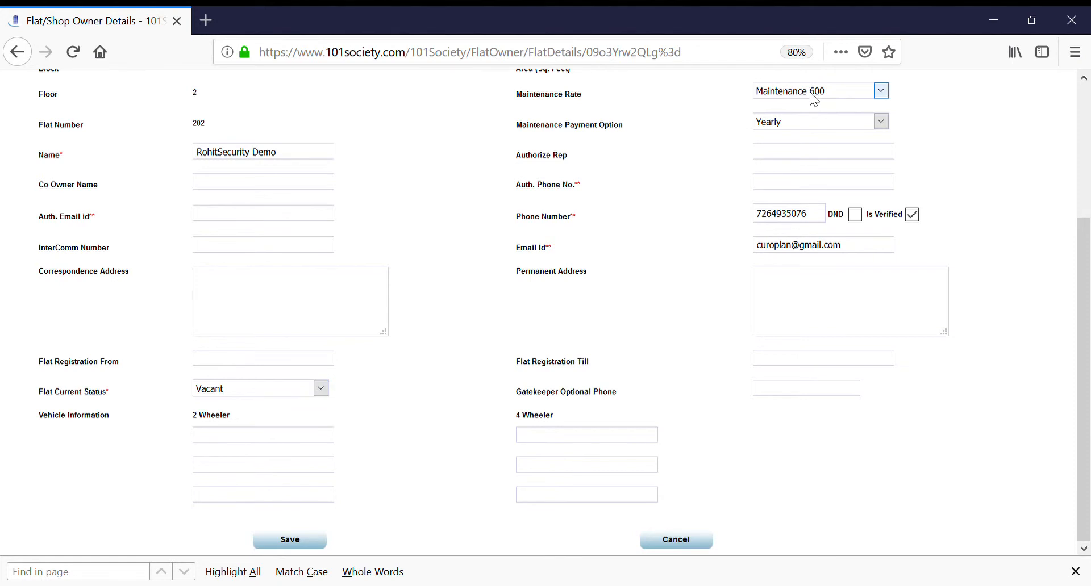
# Step: Recheck the maintenance and status fields of flat 202 in block B, and leave the owner details without saving
pyautogui.moveTo(1084, 245); pyautogui.dragTo(1088, 110)
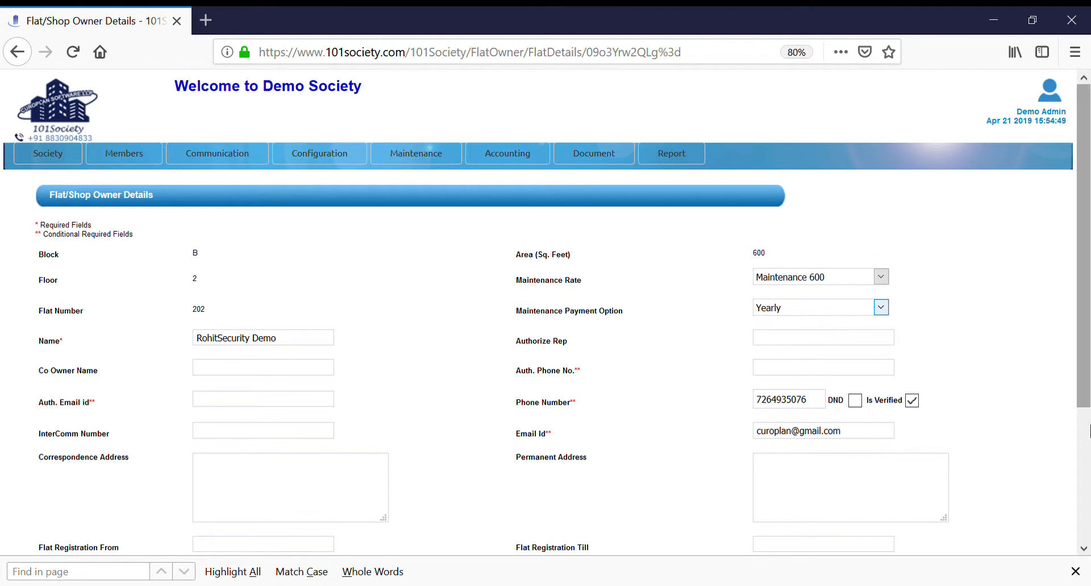
pyautogui.click(1084, 458)
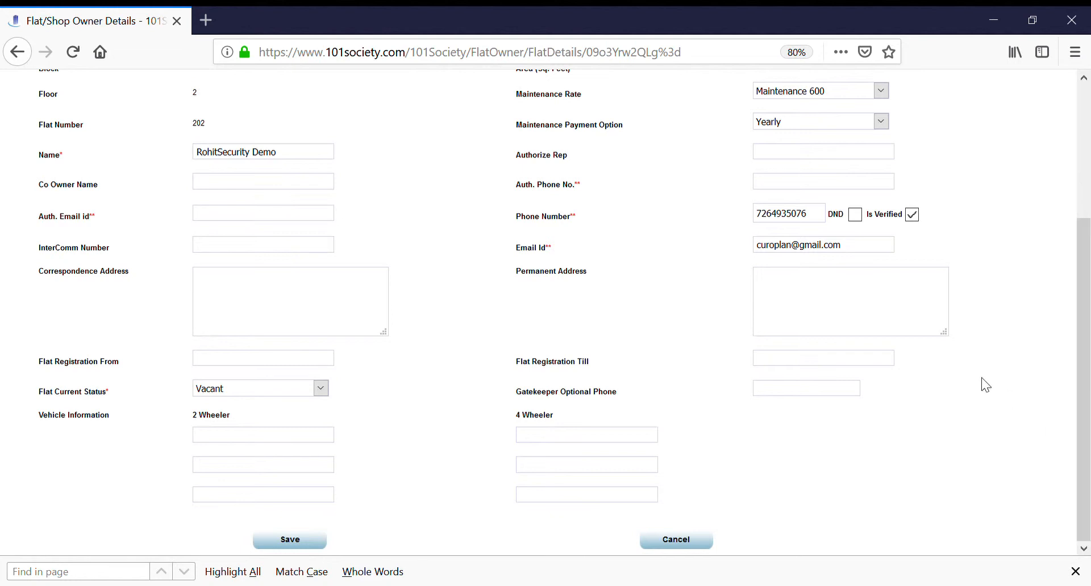
pyautogui.click(680, 540)
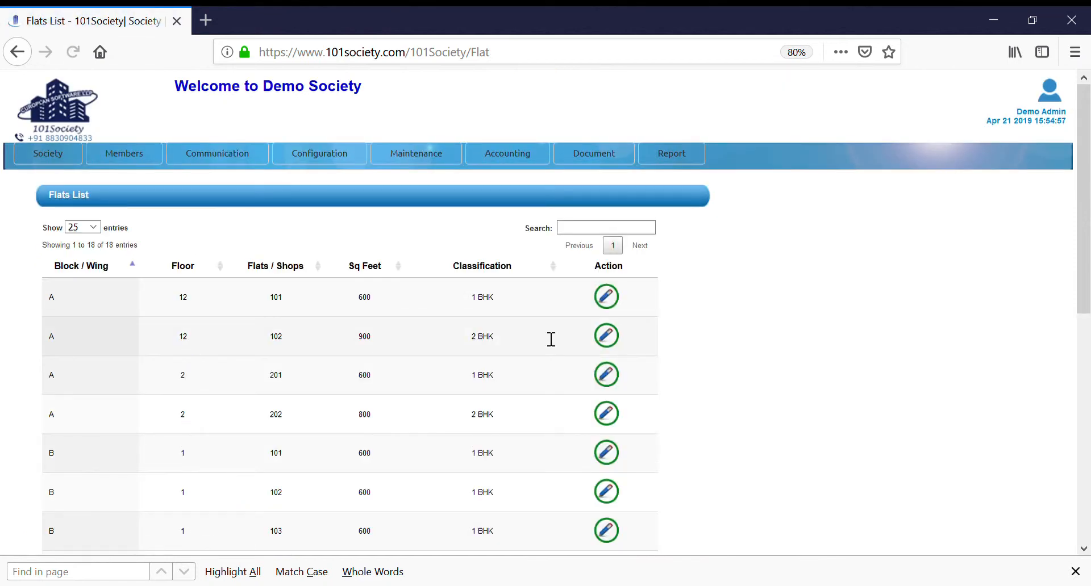
# Step: Open the owner details of flat 203 in block B from the flats list and examine its fields
pyautogui.scroll(-5, 1073, 251)
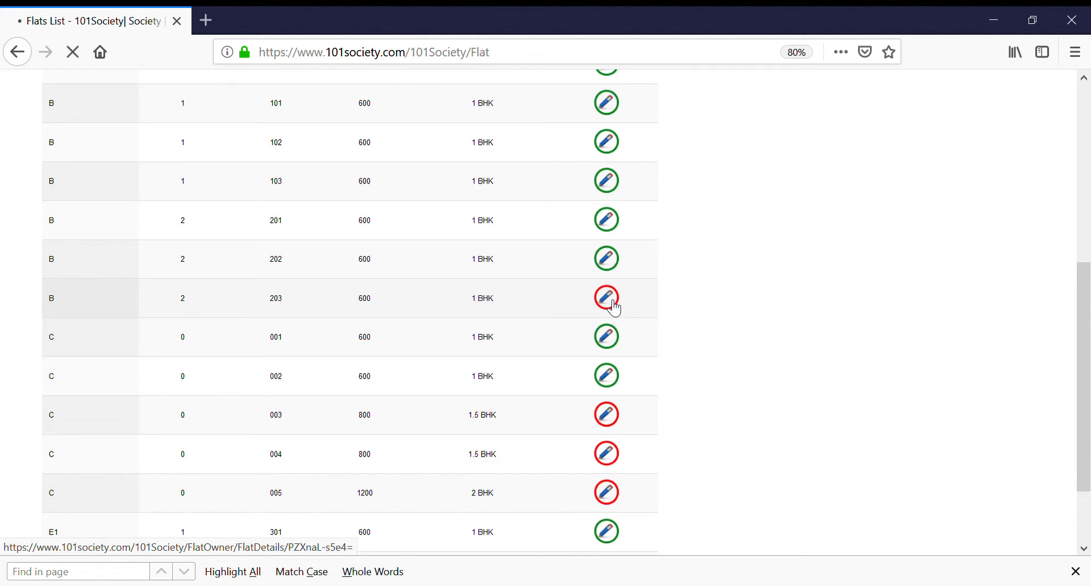
pyautogui.click(607, 298)
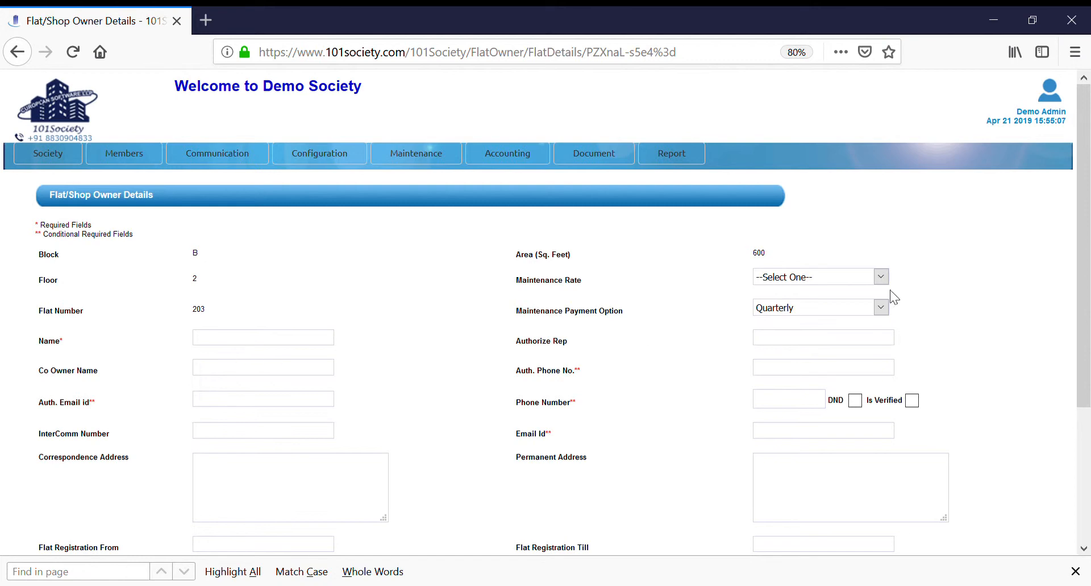
pyautogui.moveTo(1084, 312); pyautogui.dragTo(1088, 444)
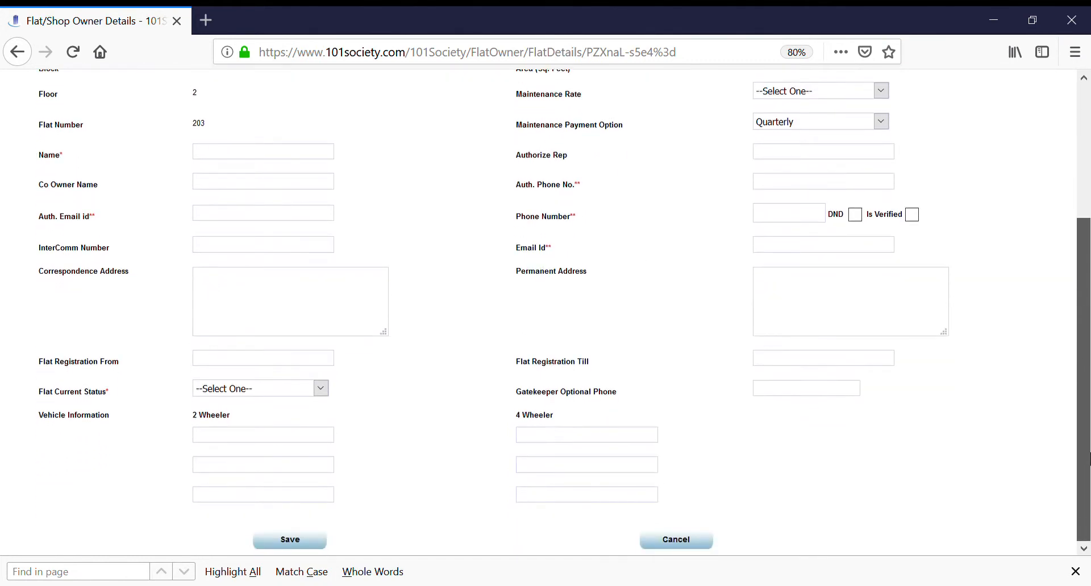
pyautogui.scroll(3, 1089, 454)
# Step: Open the system configuration and examine its sections from Areas down to the Enable Tenant Login Feature option
pyautogui.moveTo(62, 164)
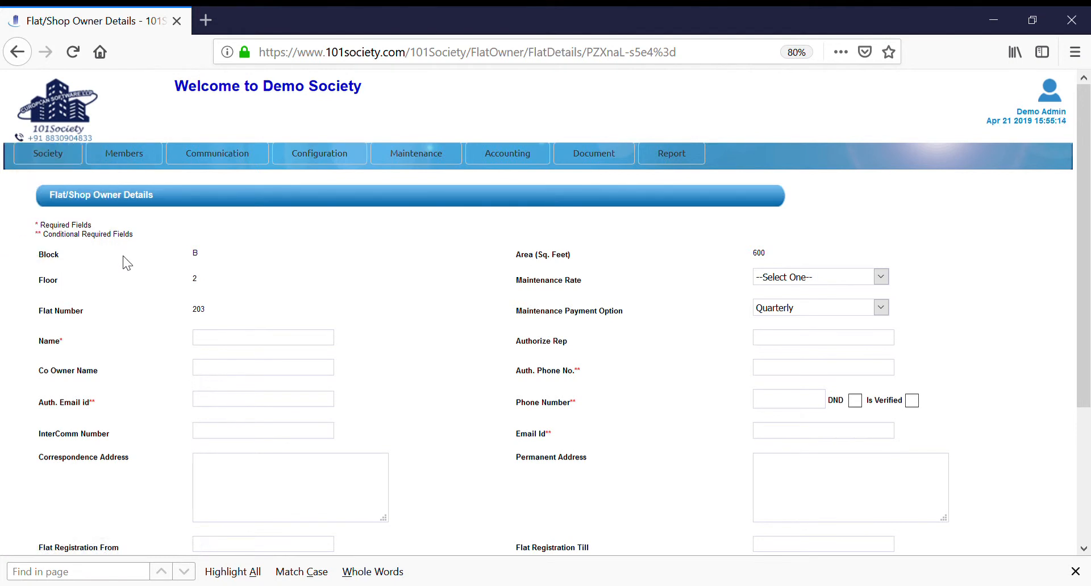
pyautogui.moveTo(325, 163)
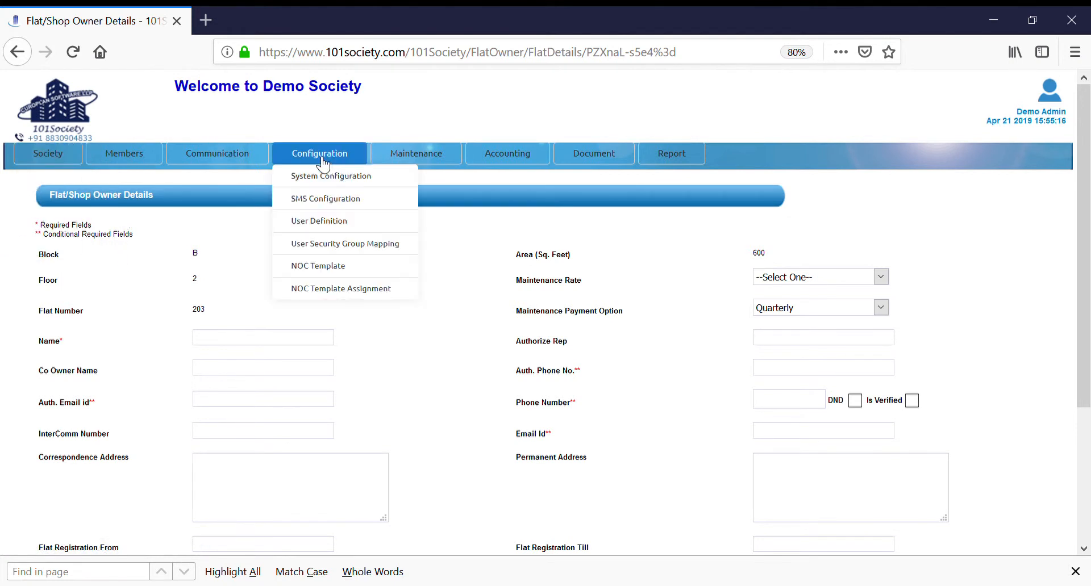
pyautogui.click(326, 178)
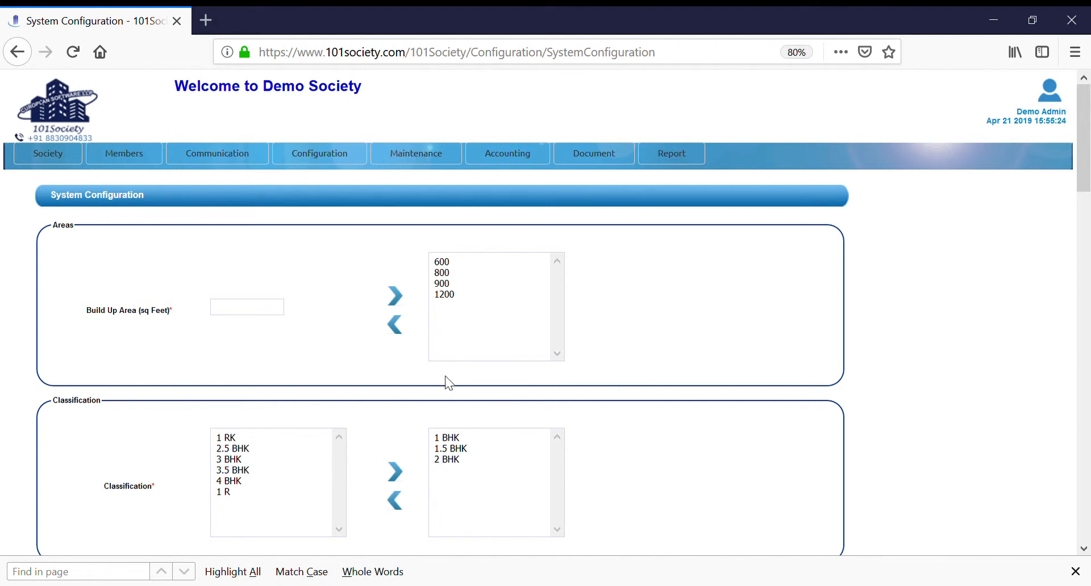
pyautogui.moveTo(1077, 159); pyautogui.dragTo(1088, 277)
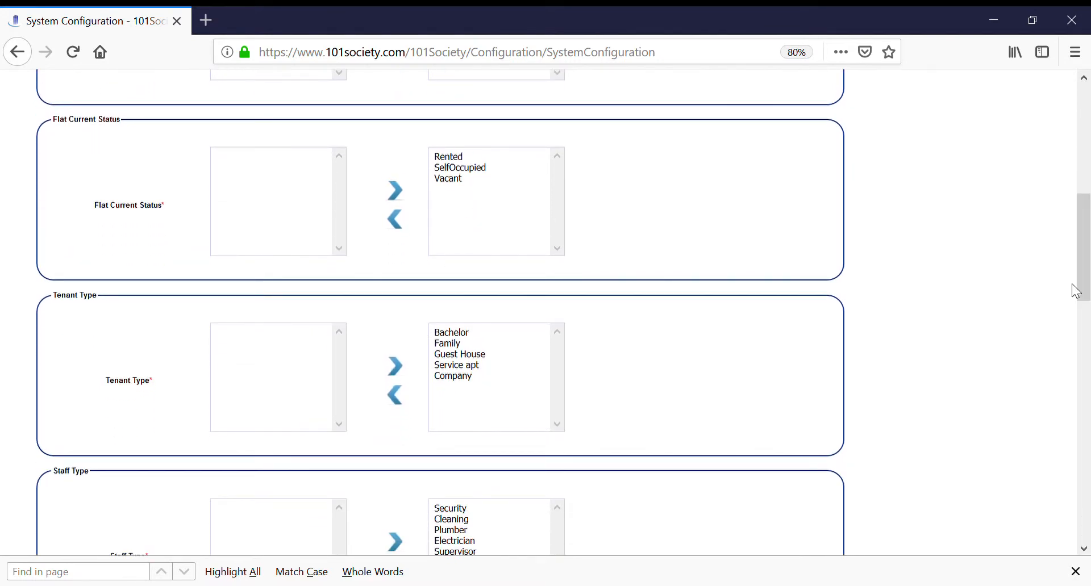
pyautogui.moveTo(1082, 287); pyautogui.dragTo(1088, 531)
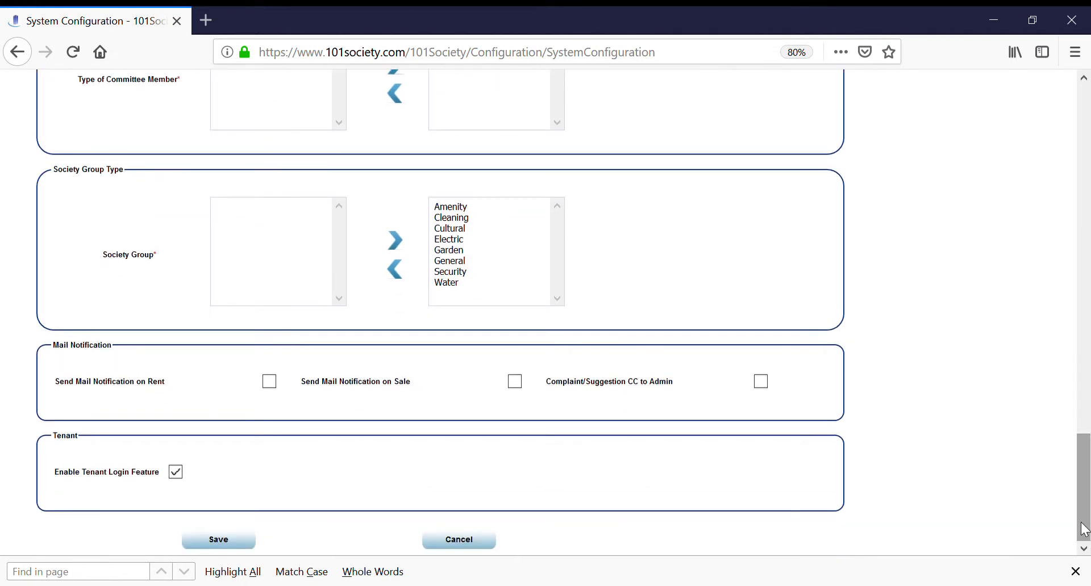
pyautogui.click(175, 472)
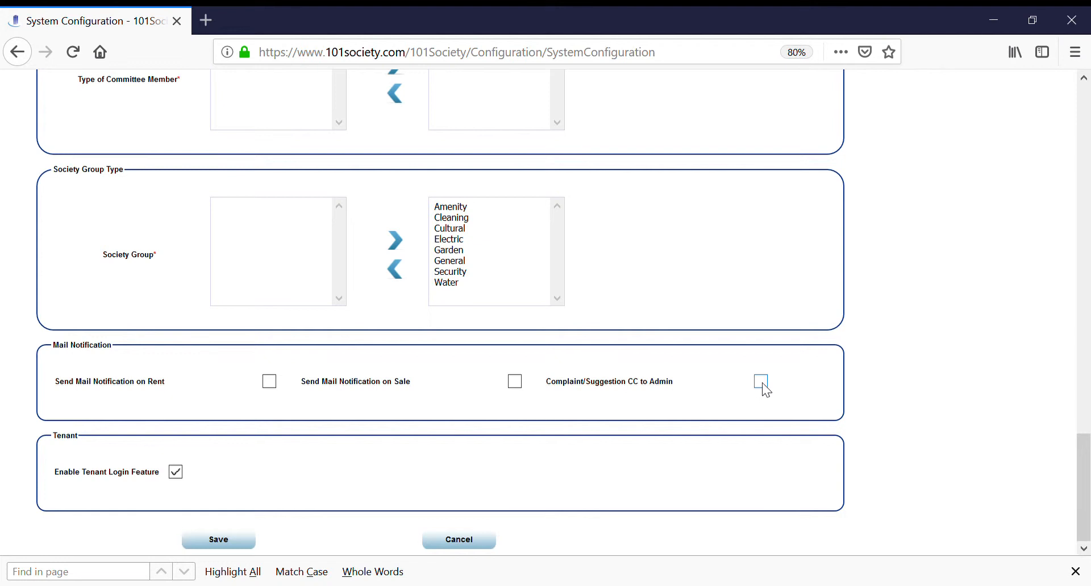
pyautogui.moveTo(1082, 506); pyautogui.dragTo(1082, 130)
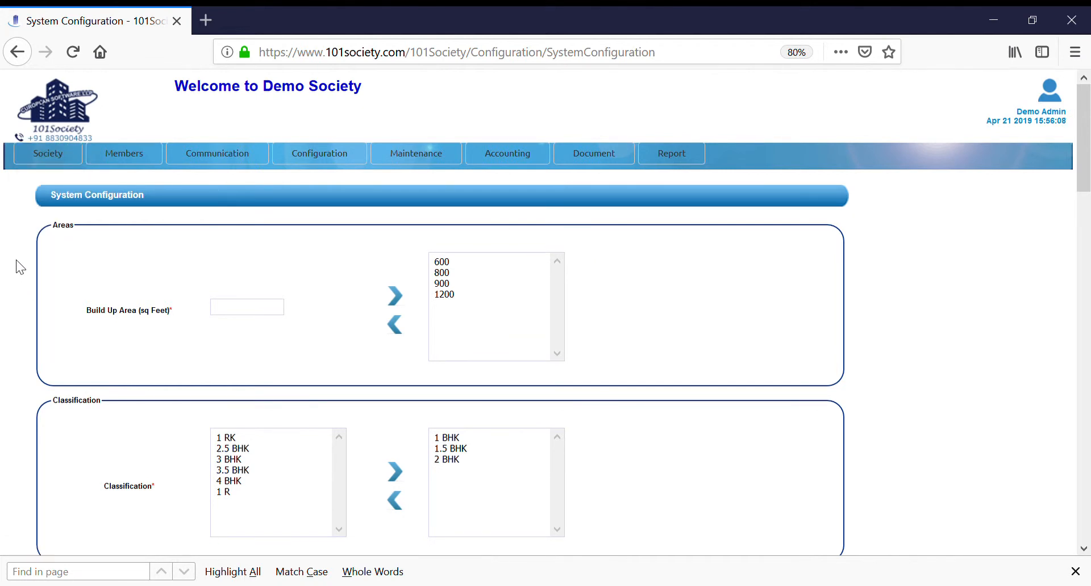
# Step: Open the flat owner summary and export the owner list to Excel
pyautogui.moveTo(123, 151)
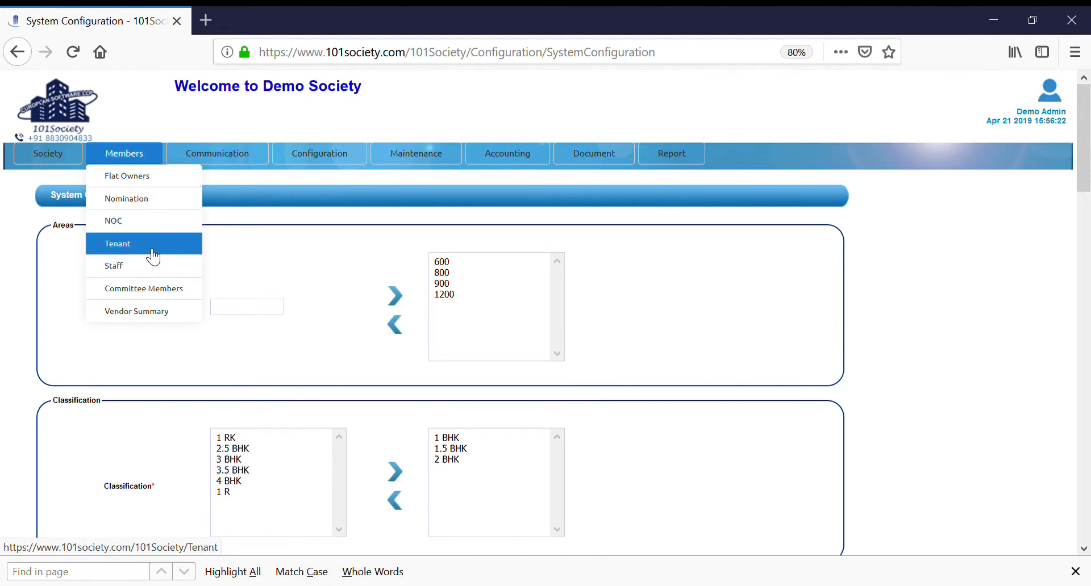
pyautogui.click(144, 185)
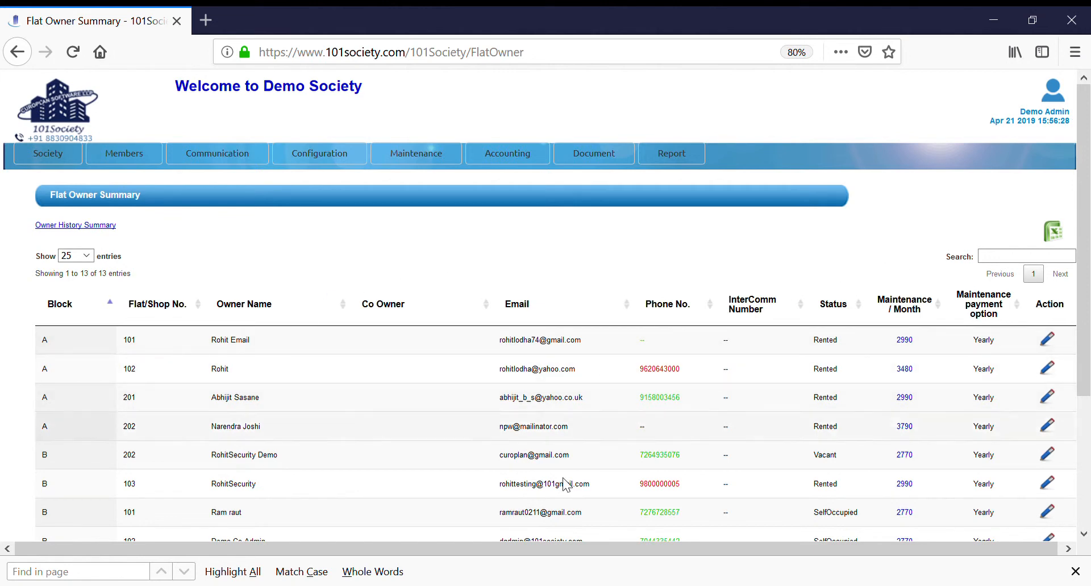
pyautogui.moveTo(1085, 305)
pyautogui.mouseDown()
pyautogui.moveTo(1089, 413)
pyautogui.moveTo(1085, 288)
pyautogui.mouseUp()
pyautogui.click(1060, 245)
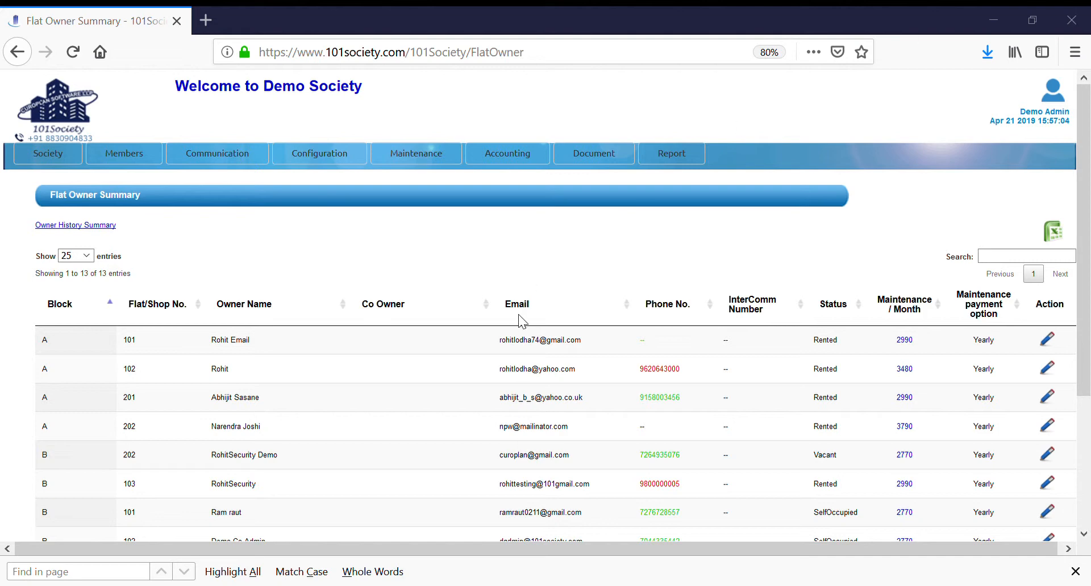
# Step: Open the nomination detail of flat A 101, examine its certificate, nominee and witness fields, and leave without saving
pyautogui.click(126, 156)
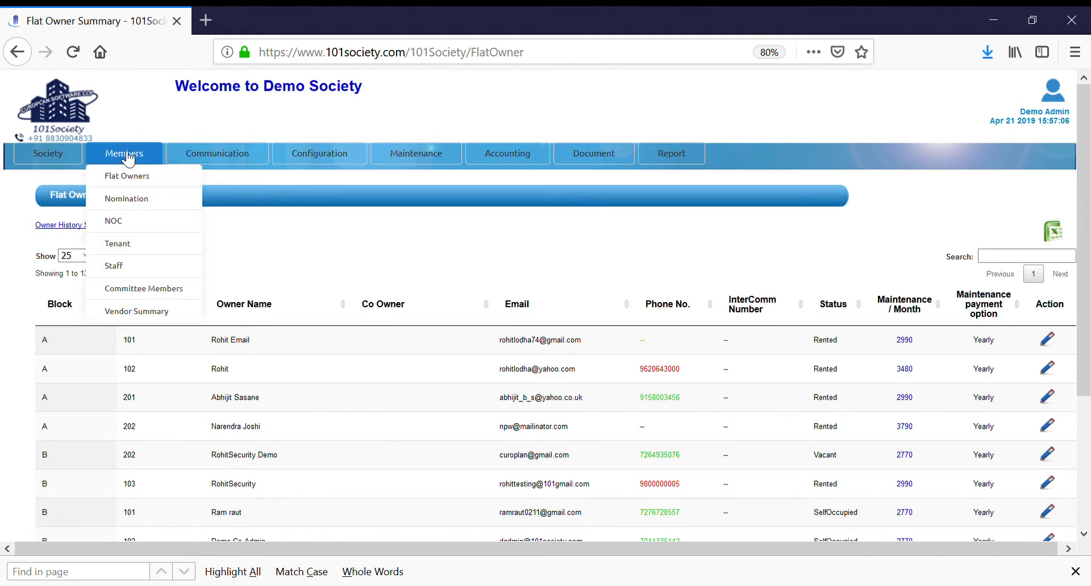
pyautogui.click(128, 206)
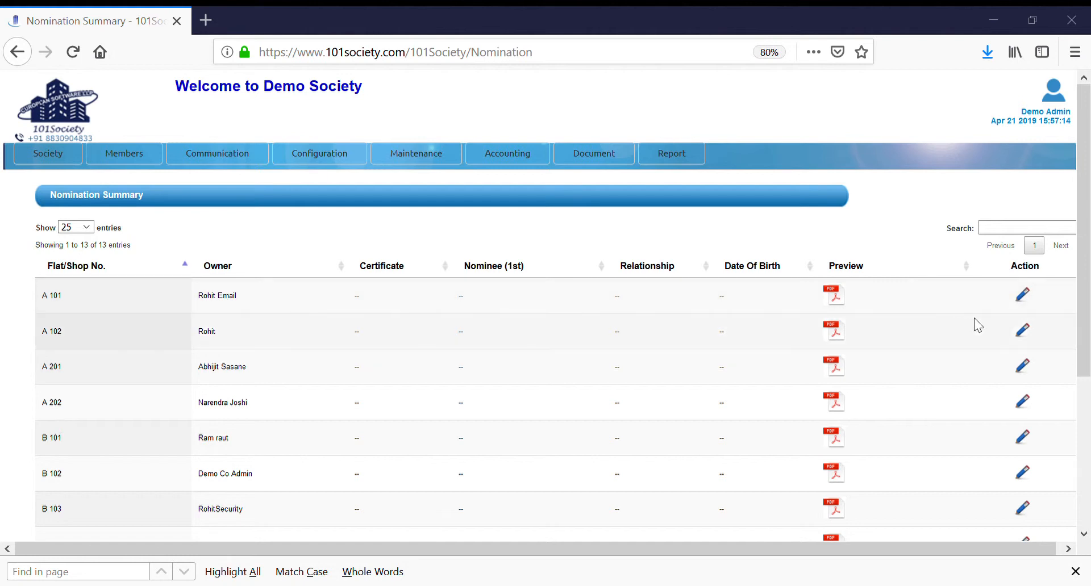
pyautogui.click(1029, 298)
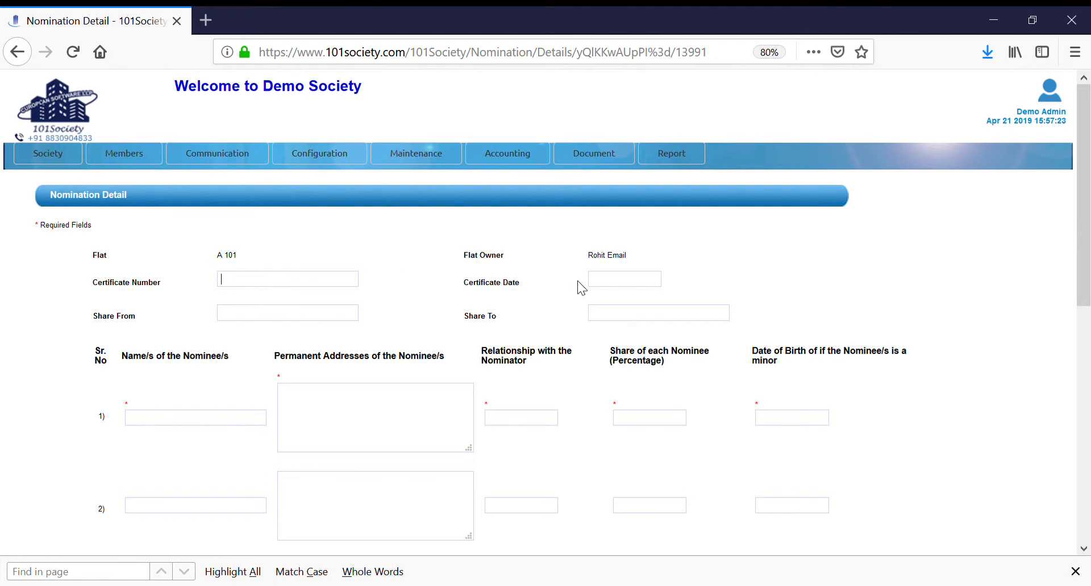
pyautogui.click(606, 284)
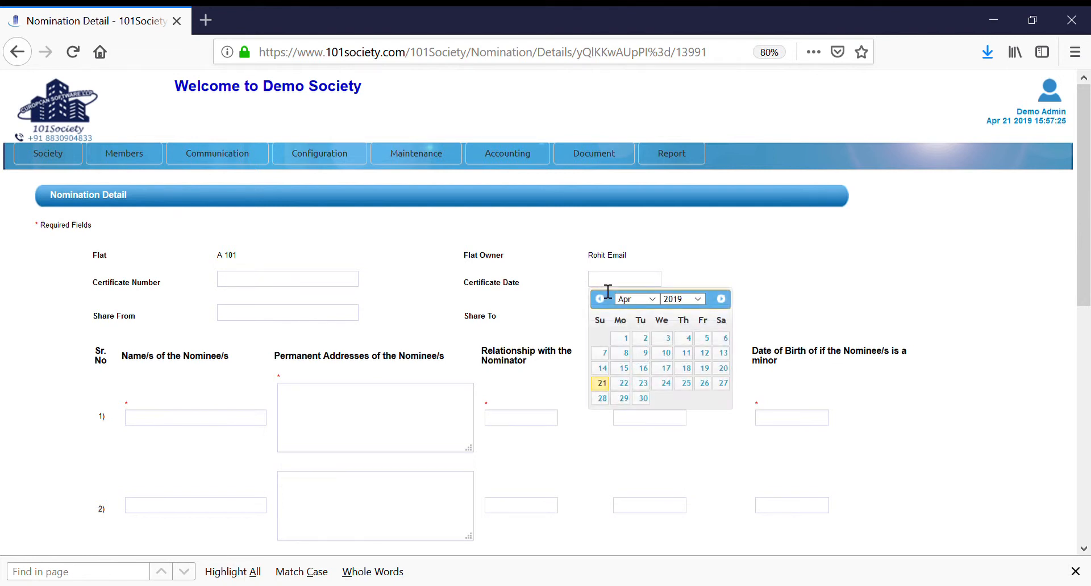
pyautogui.click(768, 290)
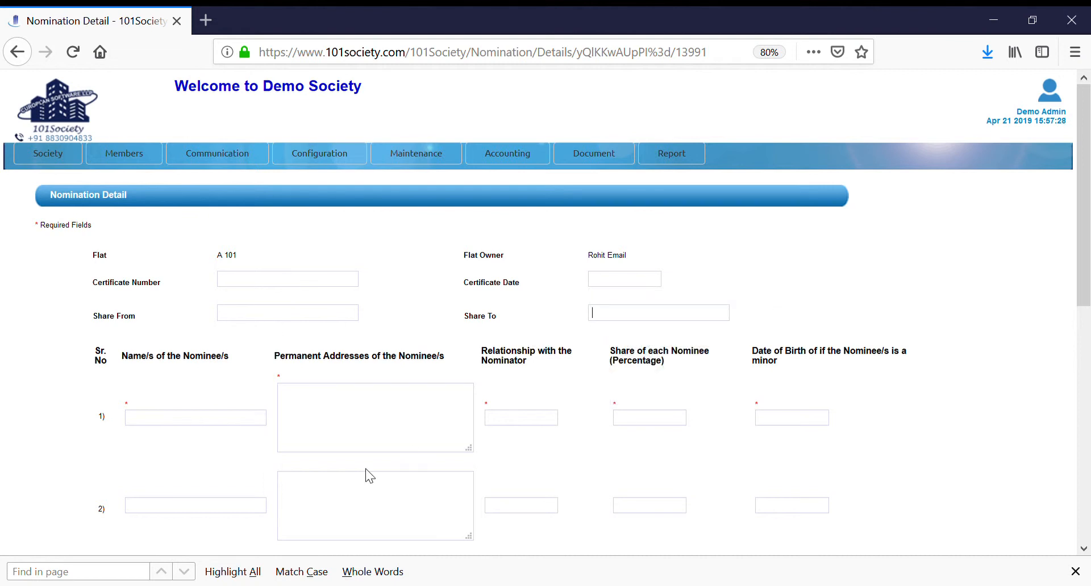
pyautogui.click(187, 420)
pyautogui.moveTo(1082, 312); pyautogui.dragTo(1081, 548)
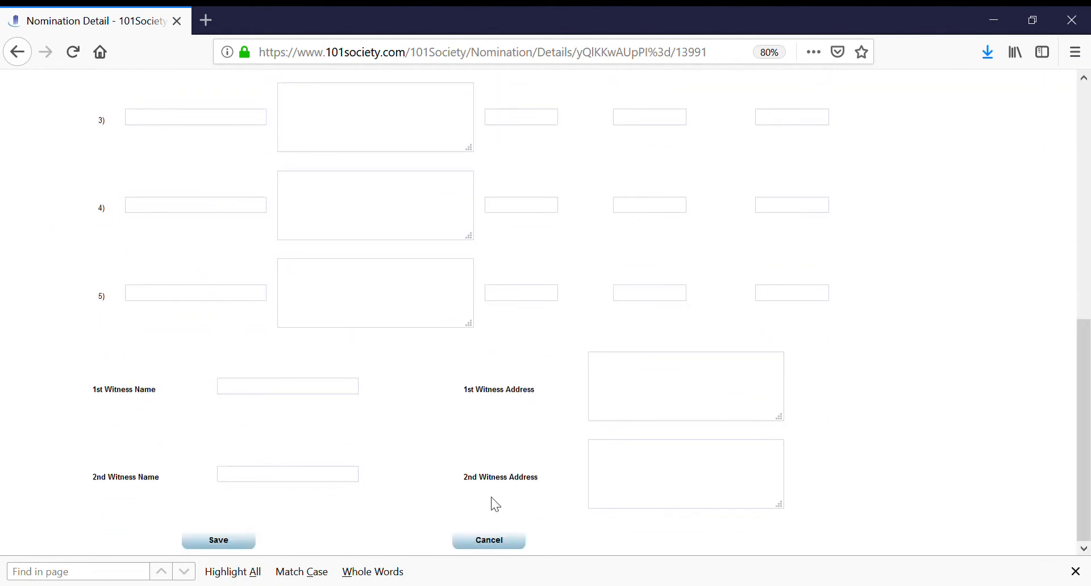
pyautogui.click(488, 540)
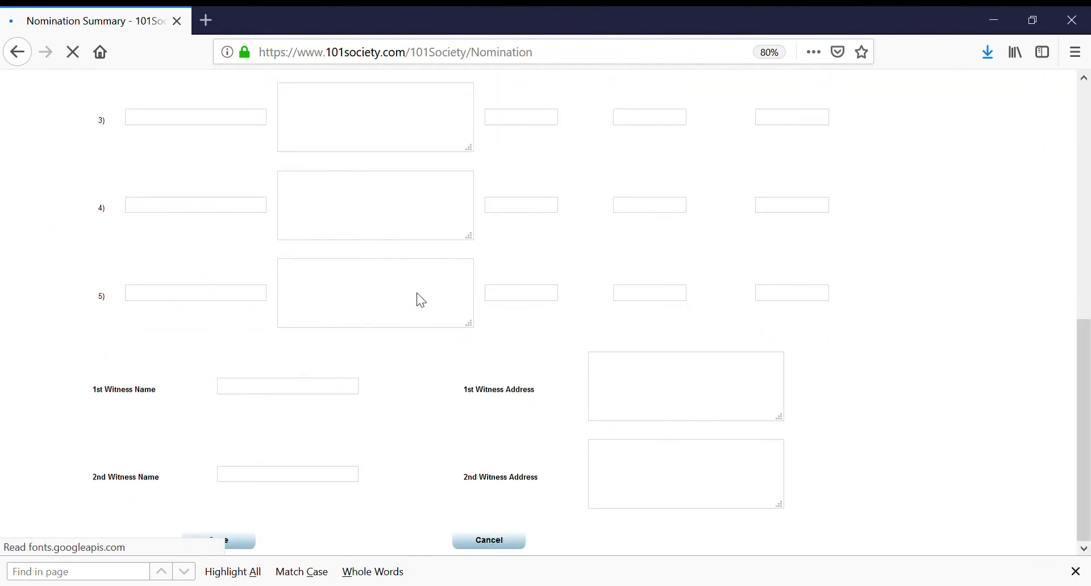
# Step: Preview the nomination PDF of flat C 002 from the nomination summary
pyautogui.moveTo(1085, 244); pyautogui.dragTo(1089, 411)
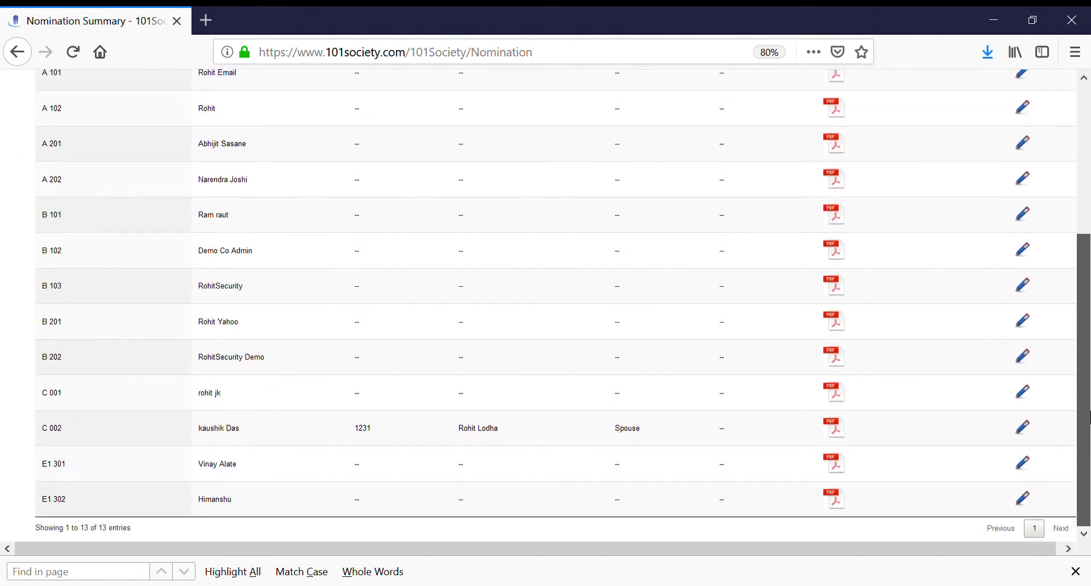
pyautogui.click(840, 437)
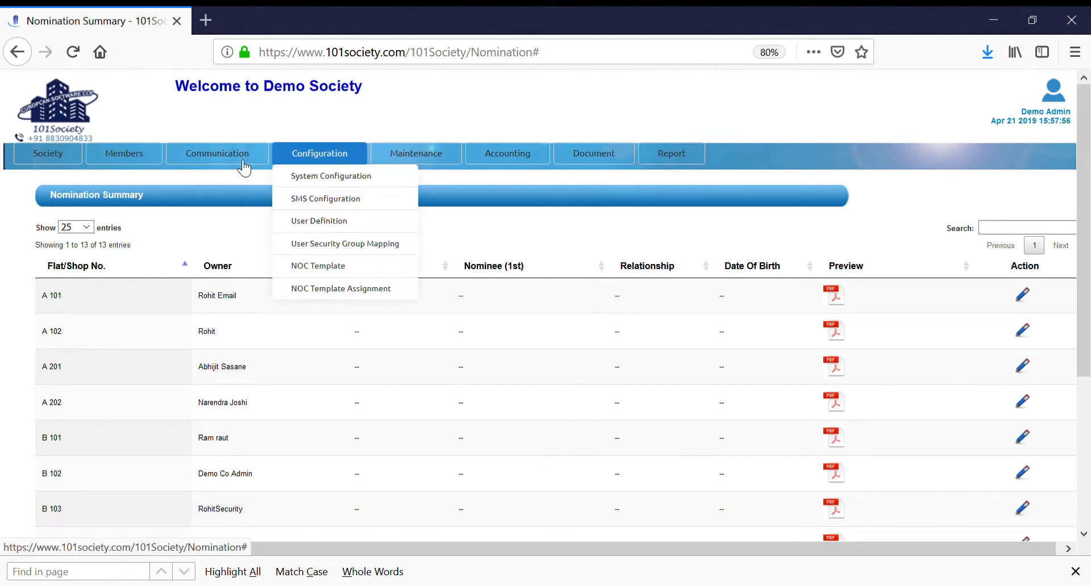
# Step: Open the NOC summary and start a new NOC request for Tenant Occupancy
pyautogui.moveTo(124, 154)
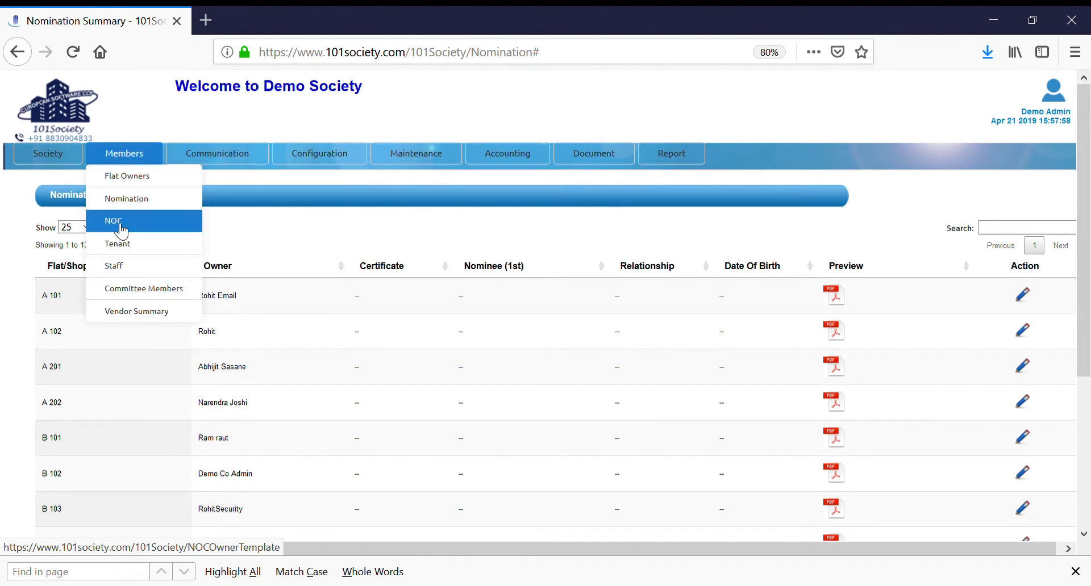
pyautogui.click(121, 230)
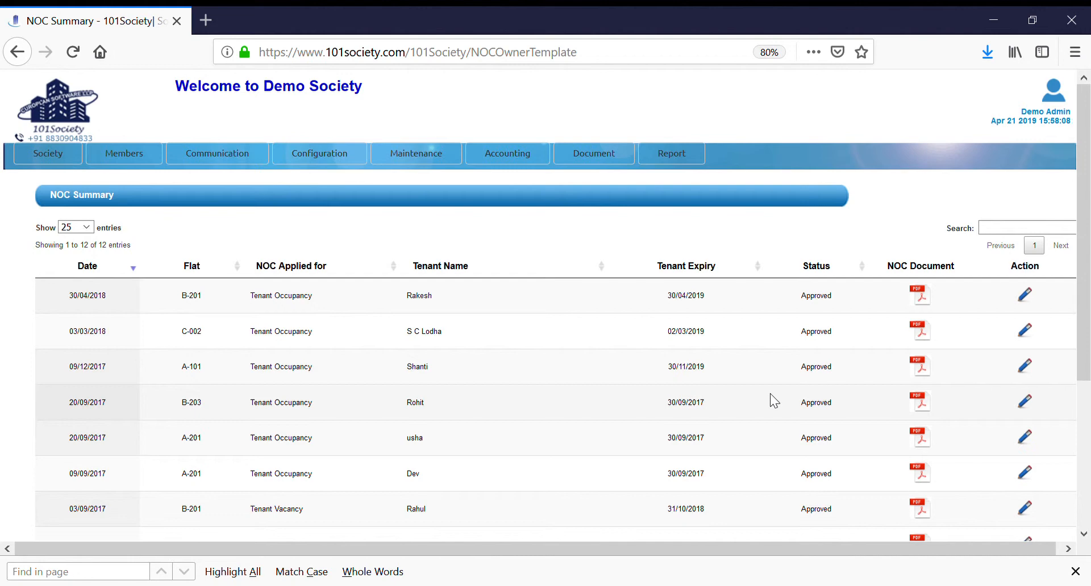
pyautogui.click(1082, 402)
pyautogui.click(102, 529)
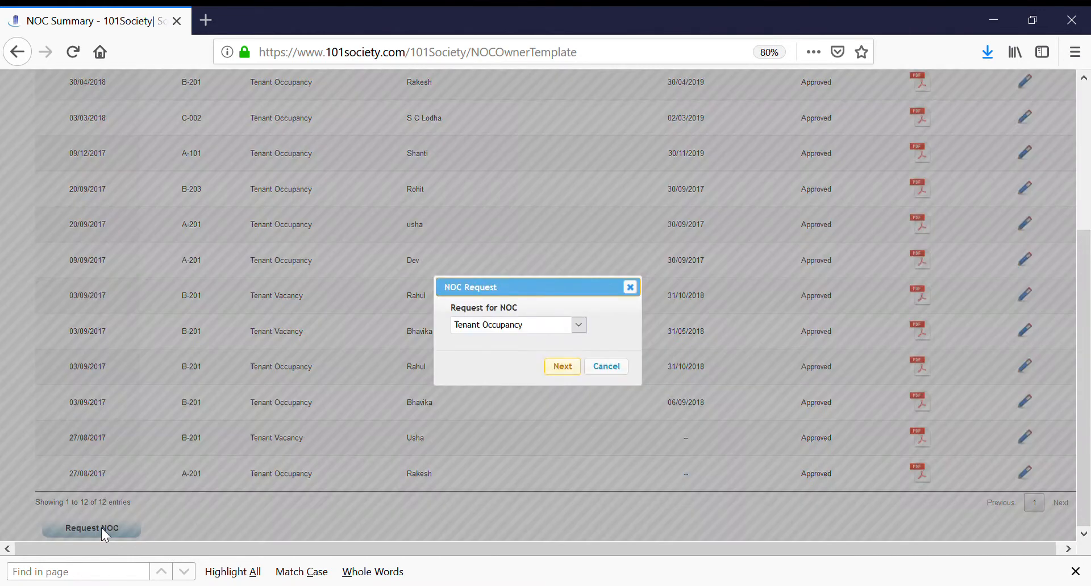
pyautogui.click(535, 327)
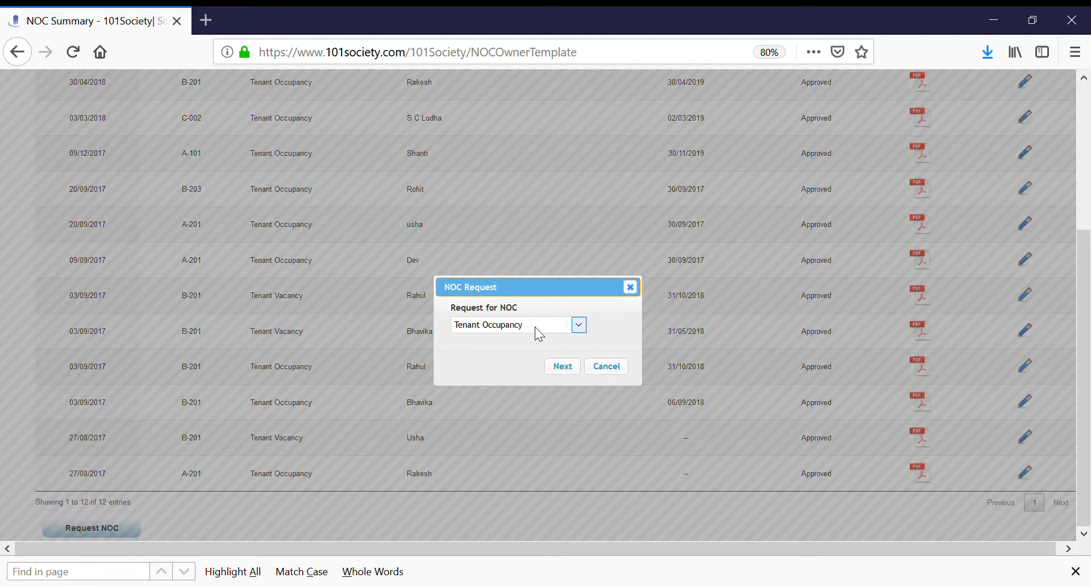
pyautogui.click(562, 366)
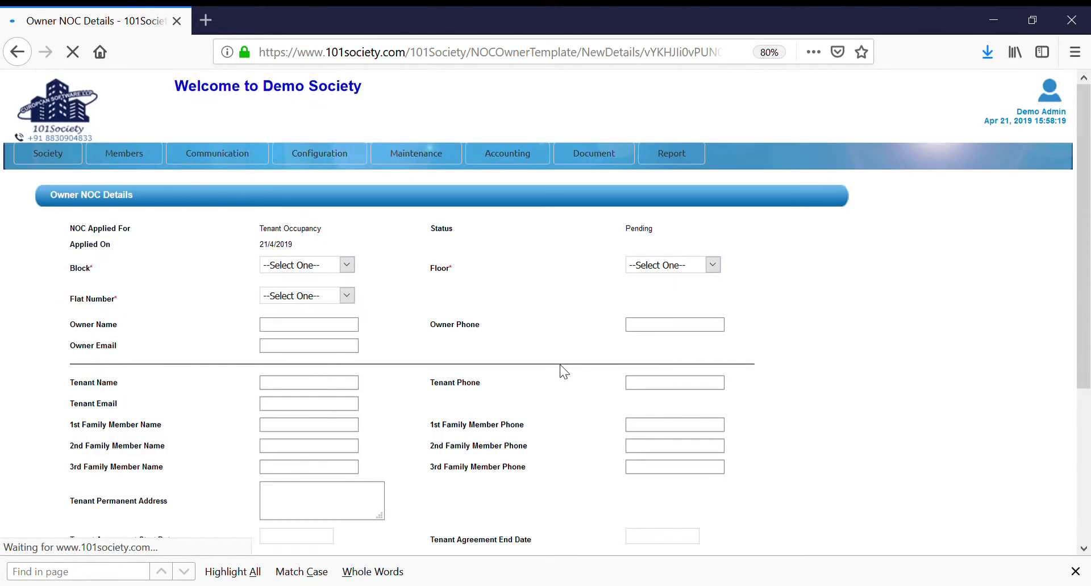
# Step: Set the NOC request to block B, floor 2, flat number 202
pyautogui.click(300, 267)
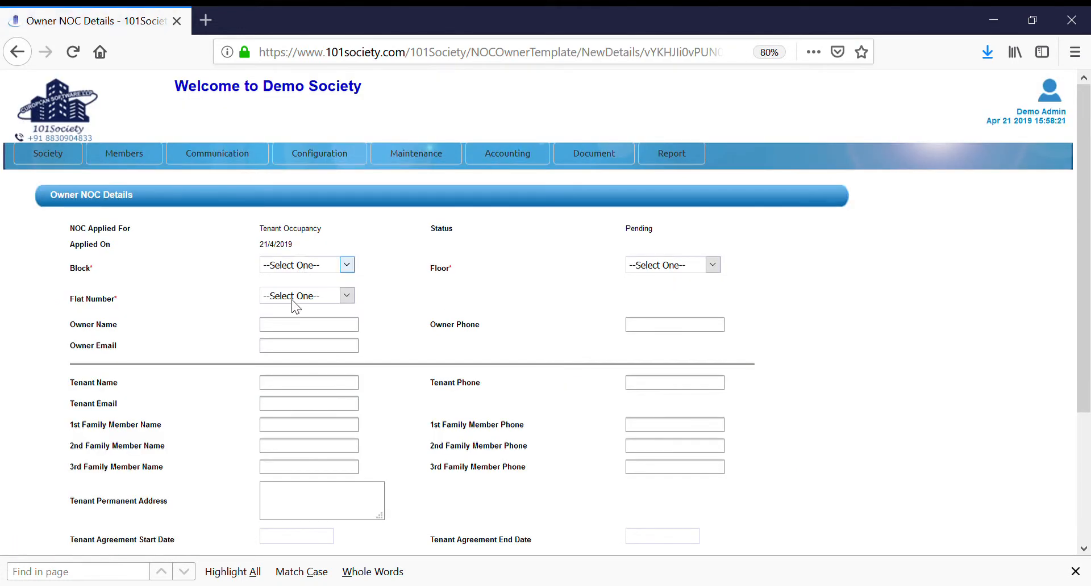
pyautogui.click(291, 307)
pyautogui.click(666, 266)
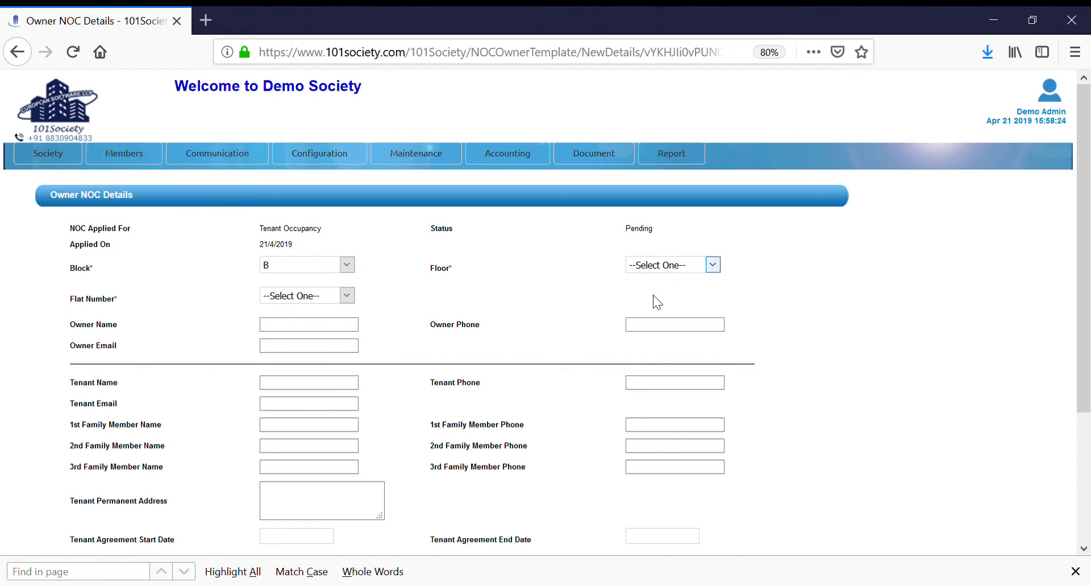
pyautogui.click(652, 324)
pyautogui.click(304, 298)
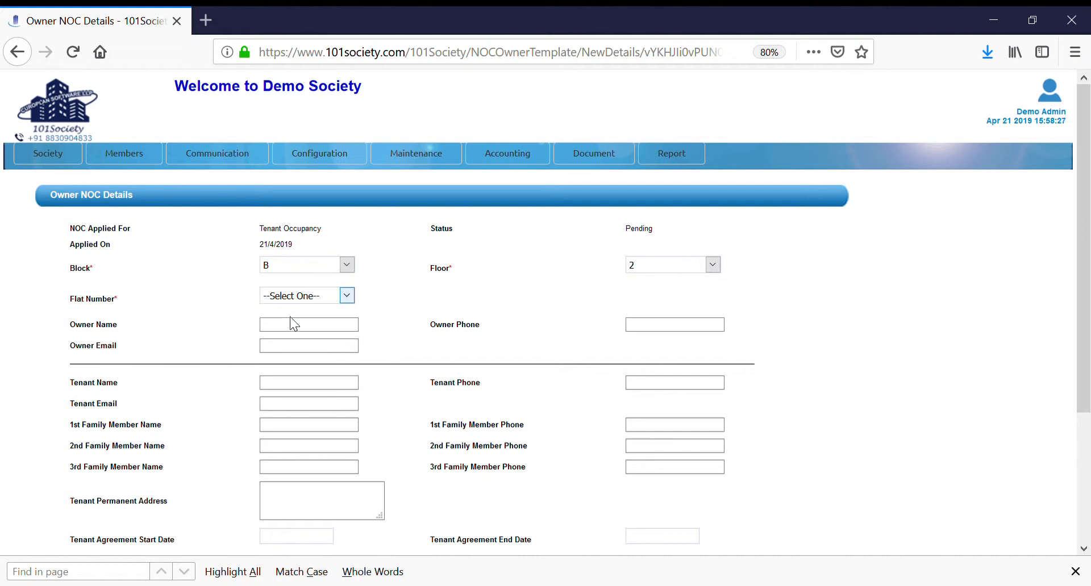
pyautogui.click(283, 339)
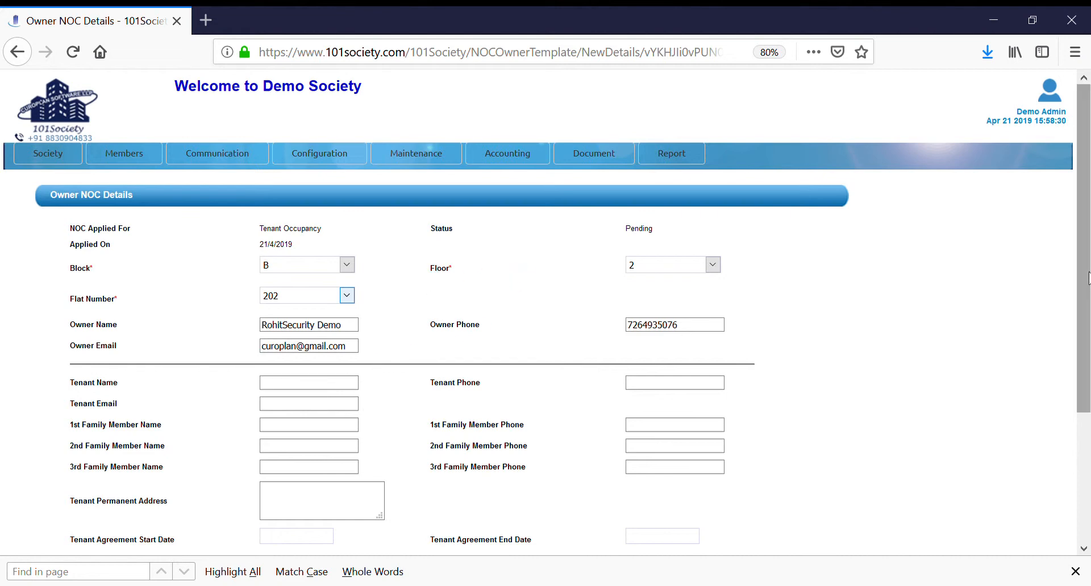
# Step: Enter the tenant's name and e-mail address in the tenant occupancy NOC request
pyautogui.scroll(-2, 1083, 310)
pyautogui.scroll(-5, 1083, 310)
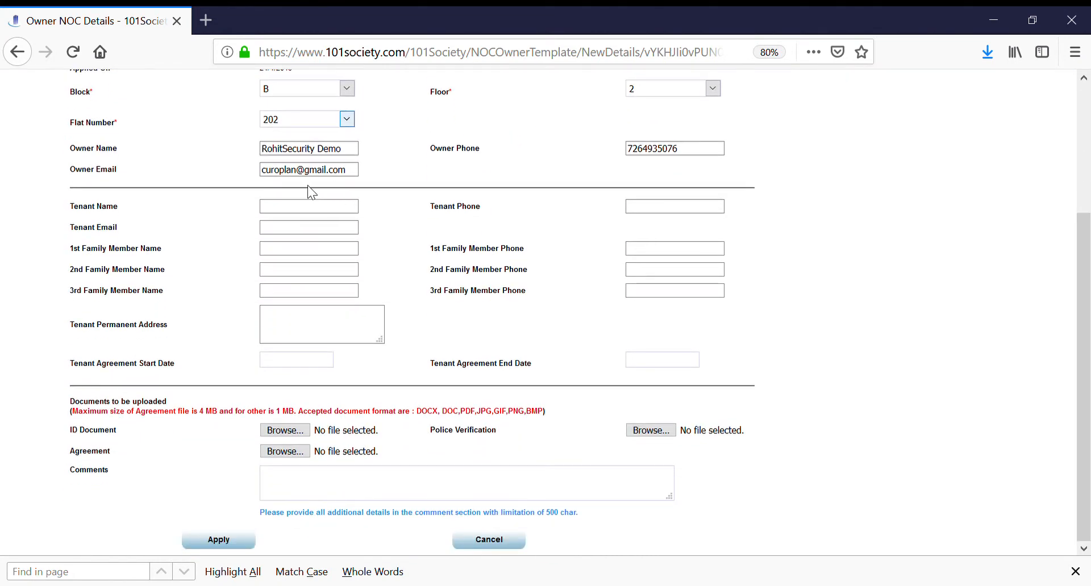
pyautogui.click(299, 208)
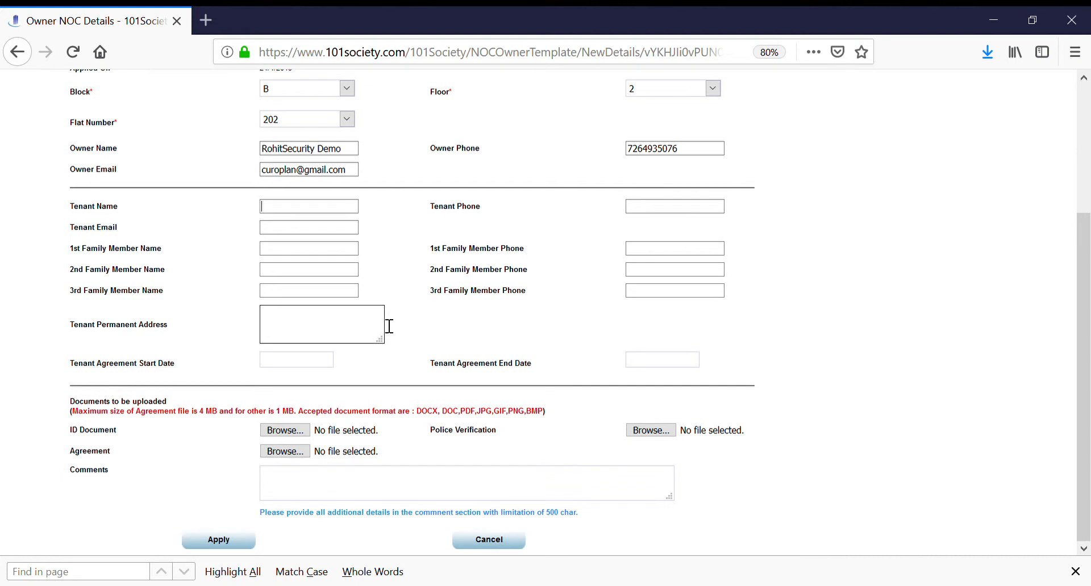
pyautogui.write('Rohit')
pyautogui.press('BackSpace')
pyautogui.press('BackSpace')
pyautogui.press('BackSpace')
pyautogui.press('Tab')
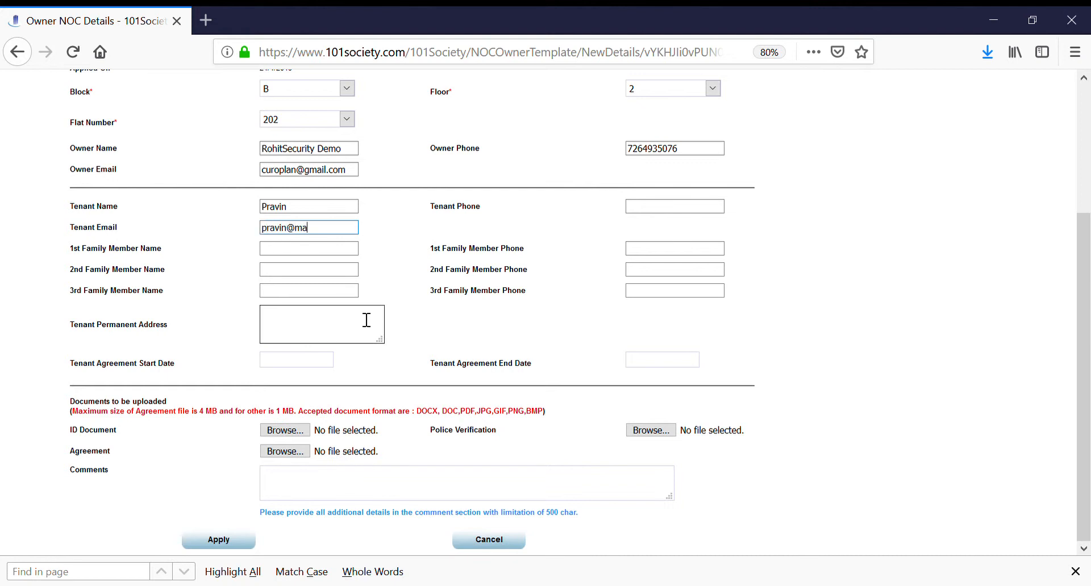
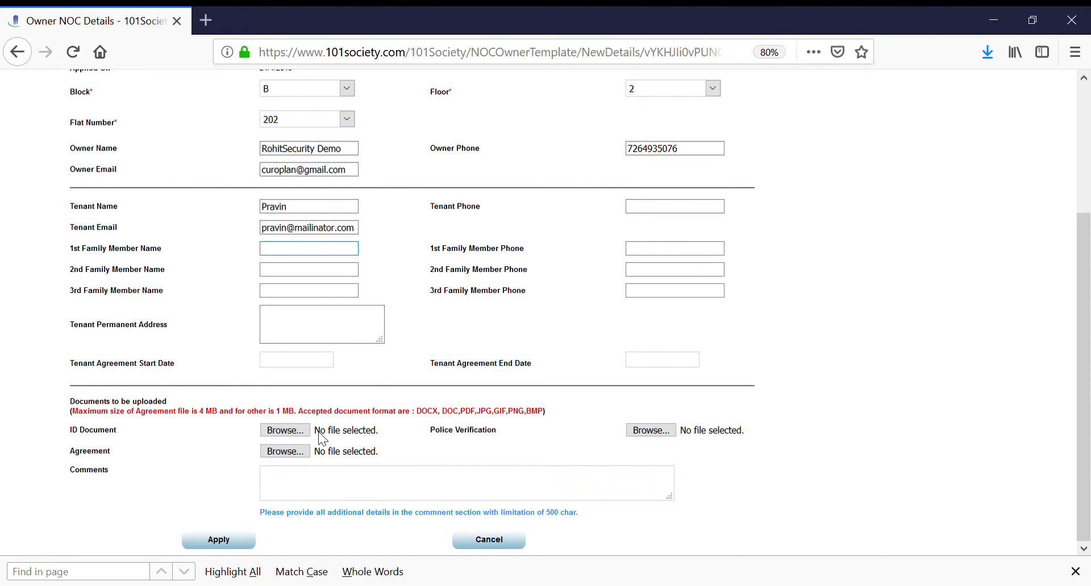
# Step: Check the ID document upload and comments fields, cancel the NOC request, and preview the NOC PDF of flat C-002
pyautogui.click(288, 431)
pyautogui.click(298, 495)
pyautogui.click(499, 540)
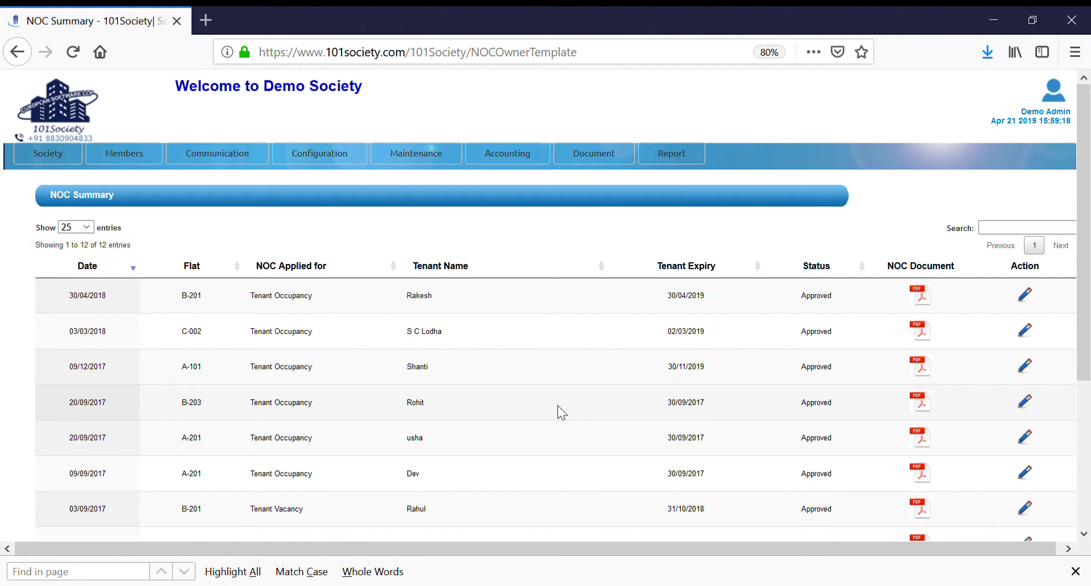
pyautogui.click(923, 334)
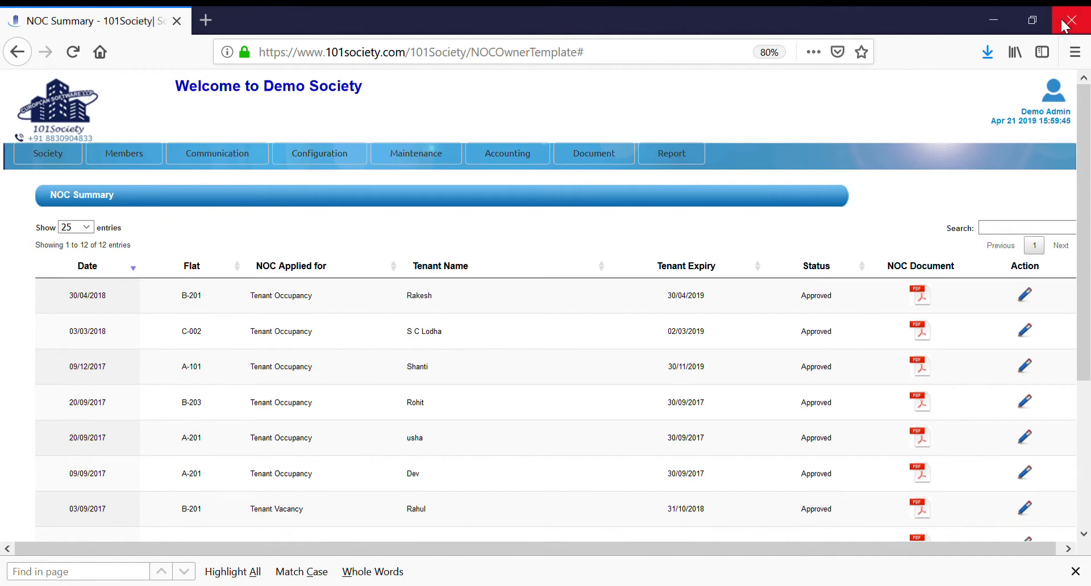
# Step: Open the tenant summary, examine the tenant history summary, and return to the tenant summary
pyautogui.moveTo(143, 158)
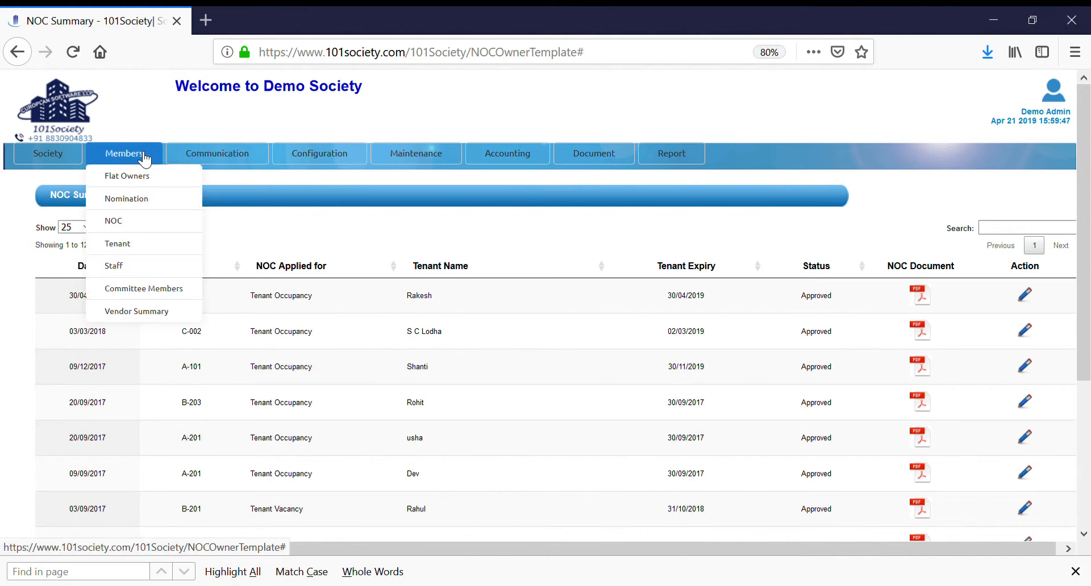
pyautogui.click(134, 245)
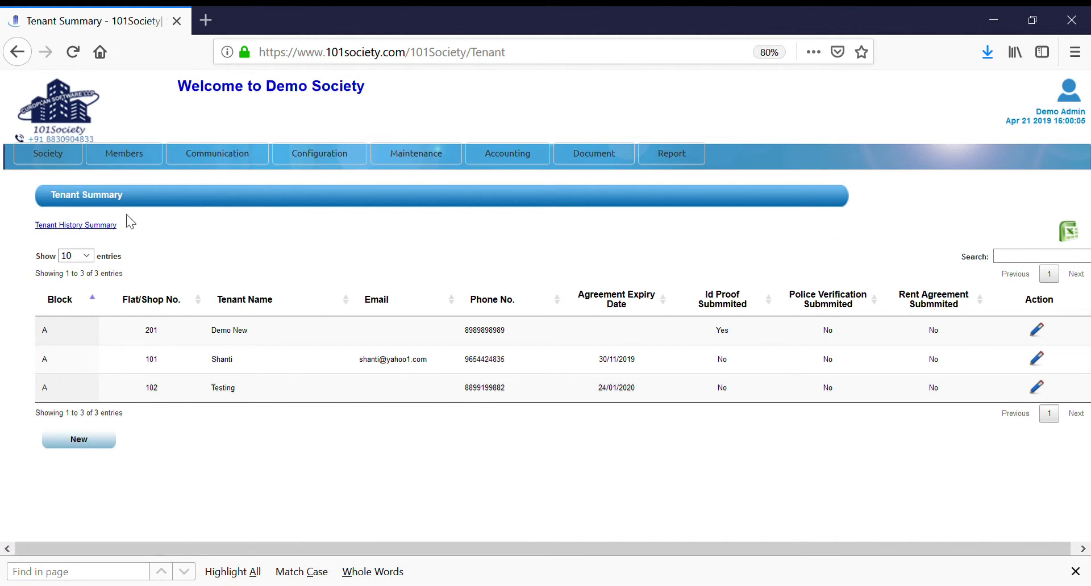
pyautogui.click(70, 227)
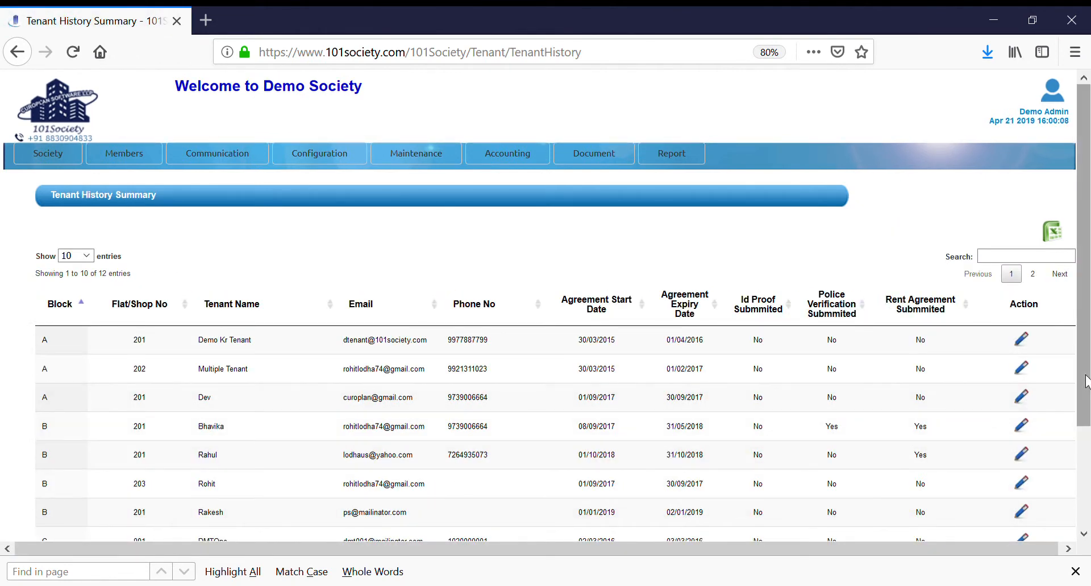
pyautogui.moveTo(1085, 384); pyautogui.dragTo(1086, 489)
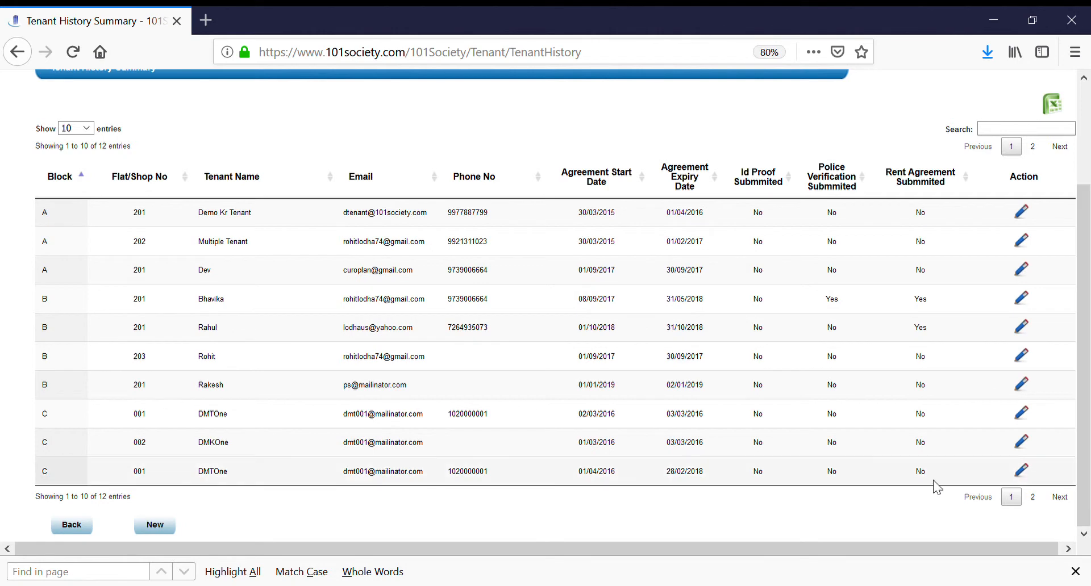
pyautogui.click(83, 528)
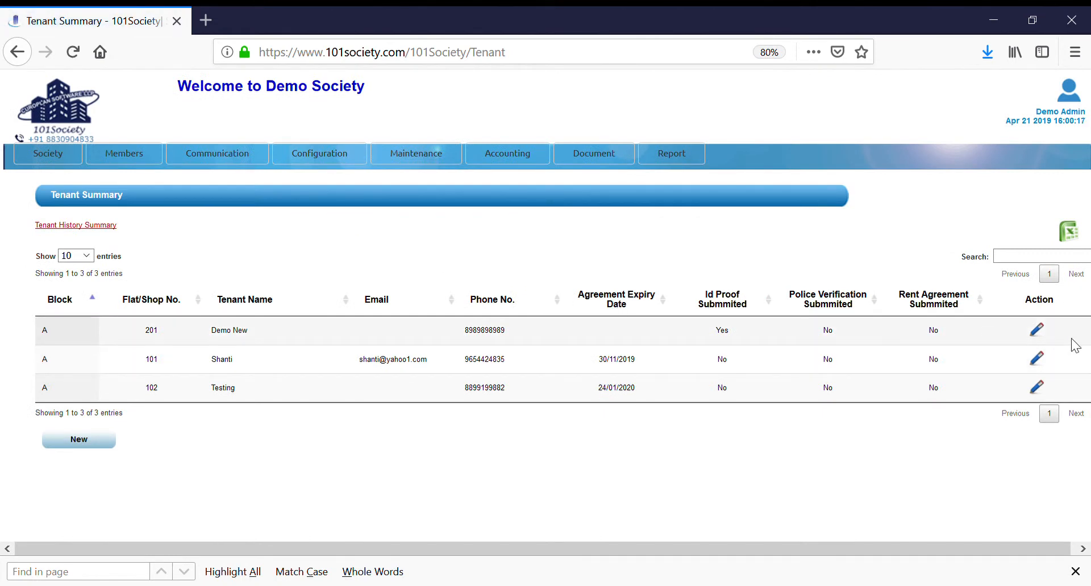
# Step: Examine the tenant details of flat A 101, including the document and agreement fields, and leave without saving
pyautogui.click(1036, 359)
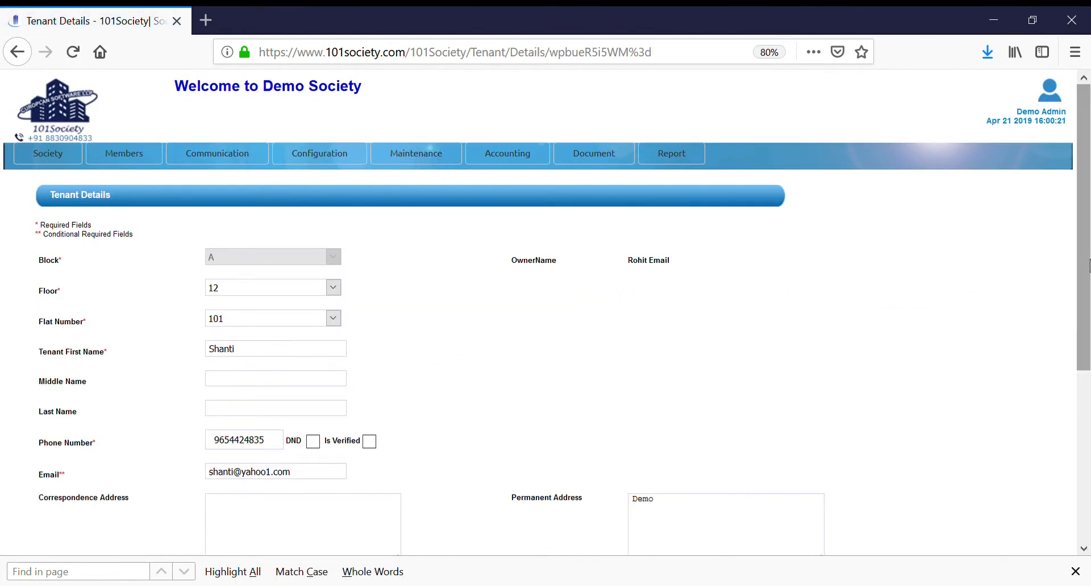
pyautogui.moveTo(1088, 266); pyautogui.dragTo(1088, 446)
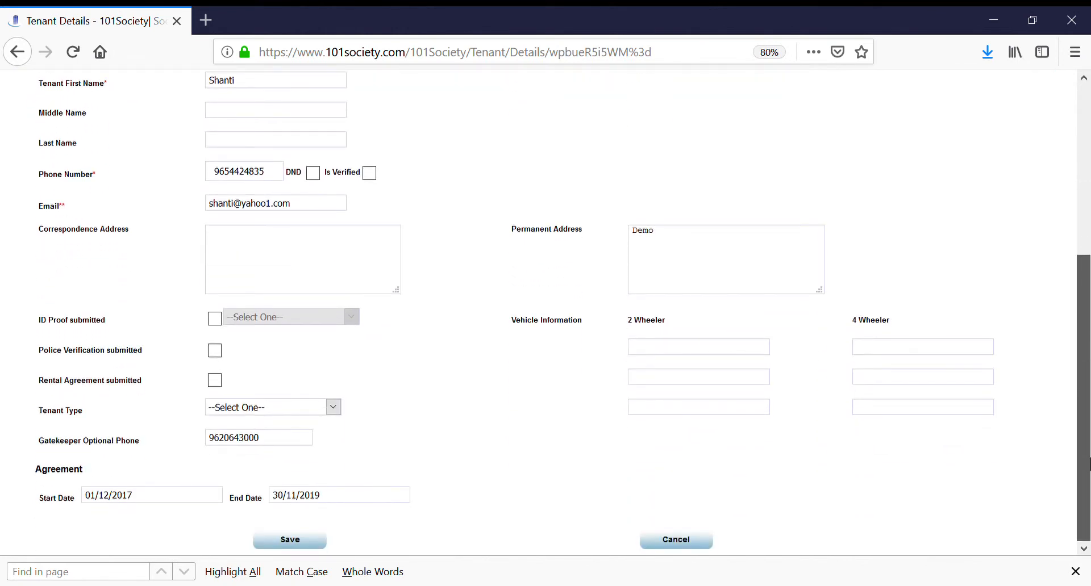
pyautogui.click(676, 541)
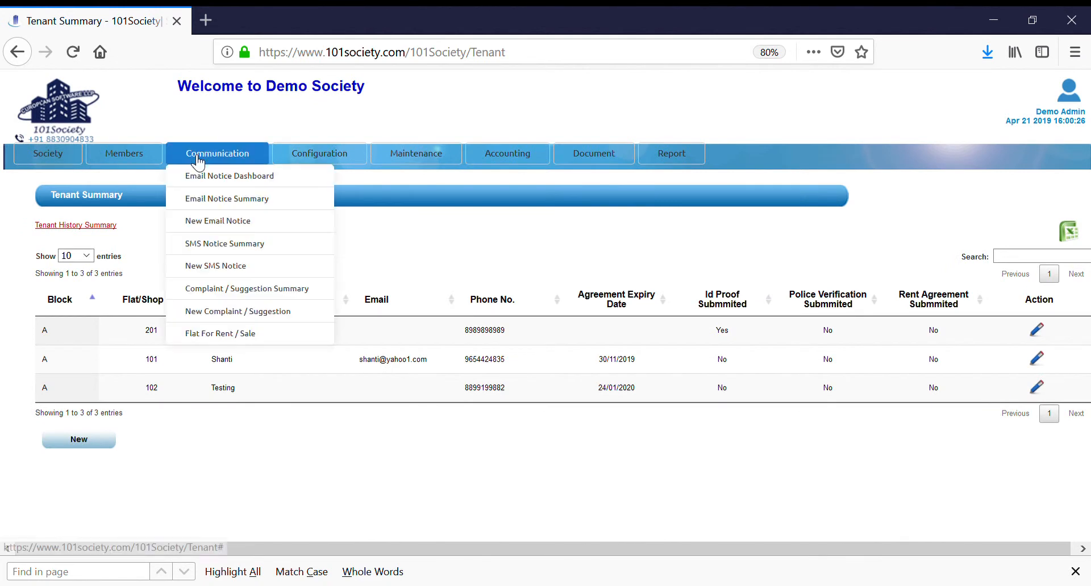
# Step: Open the staff summary and examine the staff details of Demo Staff, leaving without saving
pyautogui.moveTo(123, 154)
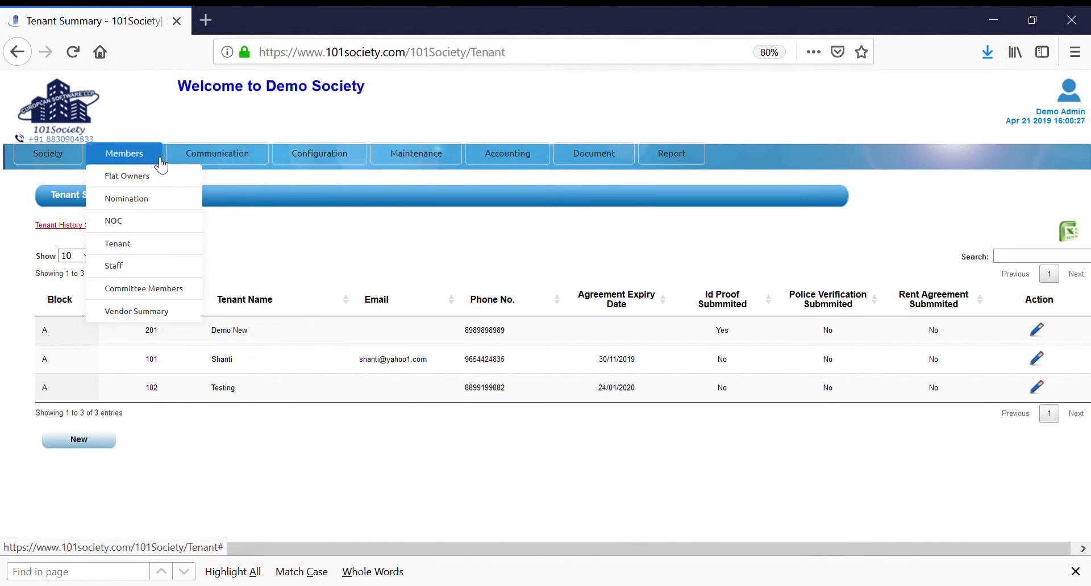
pyautogui.click(134, 267)
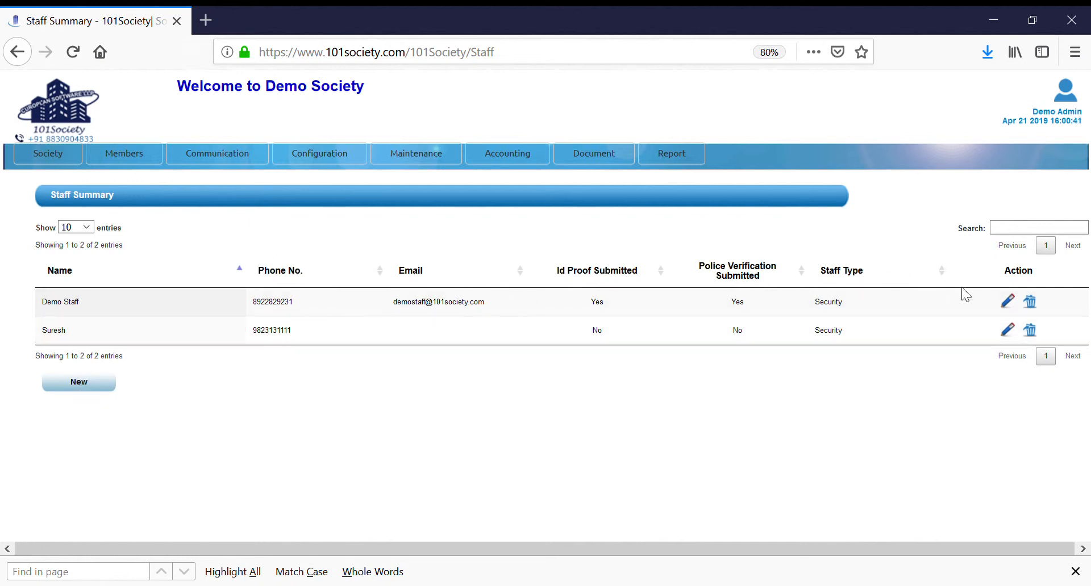
pyautogui.click(1007, 301)
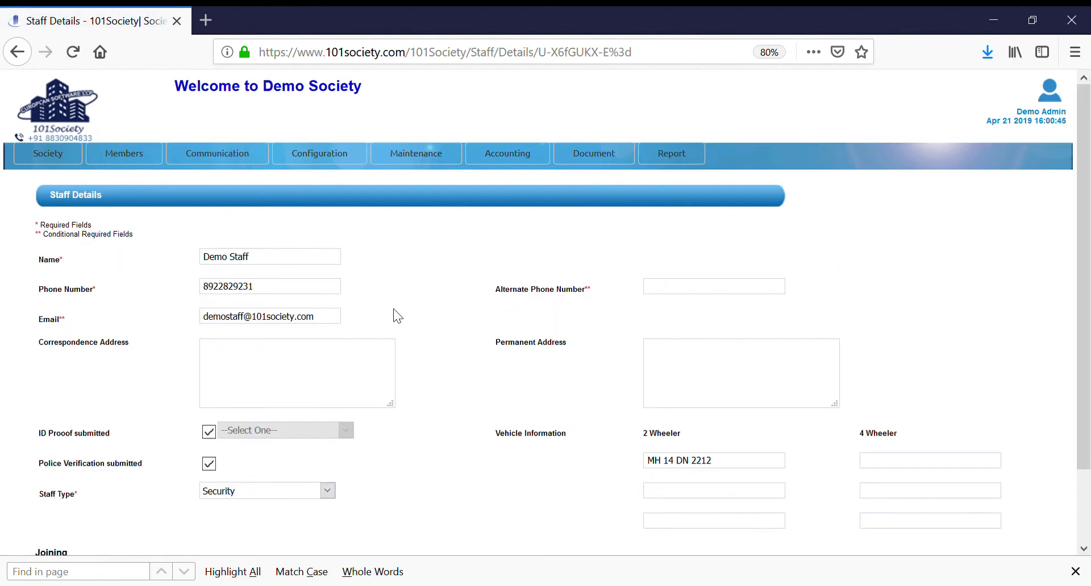
pyautogui.scroll(-3, 1088, 363)
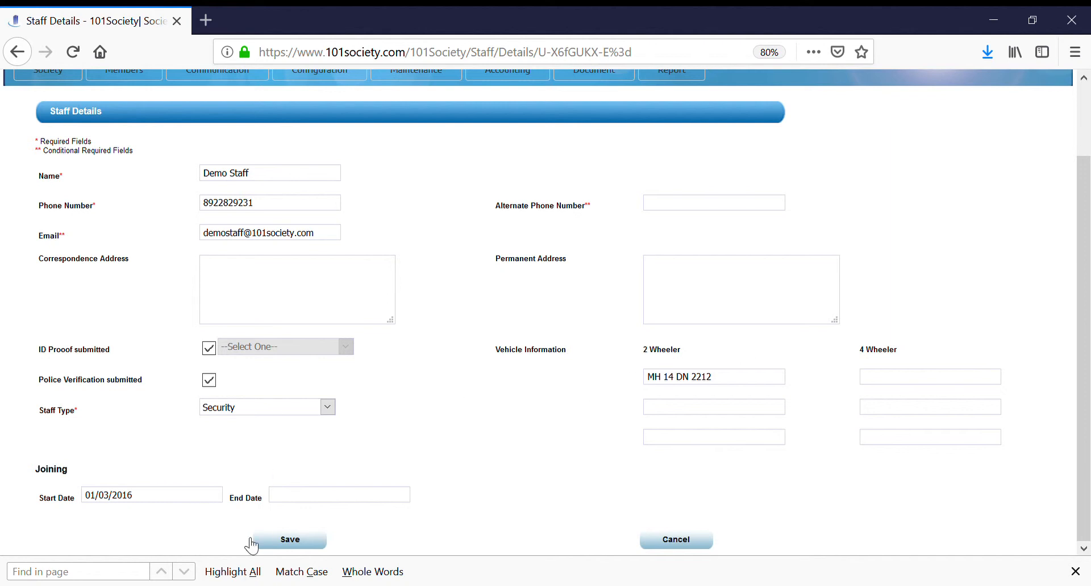
pyautogui.click(675, 541)
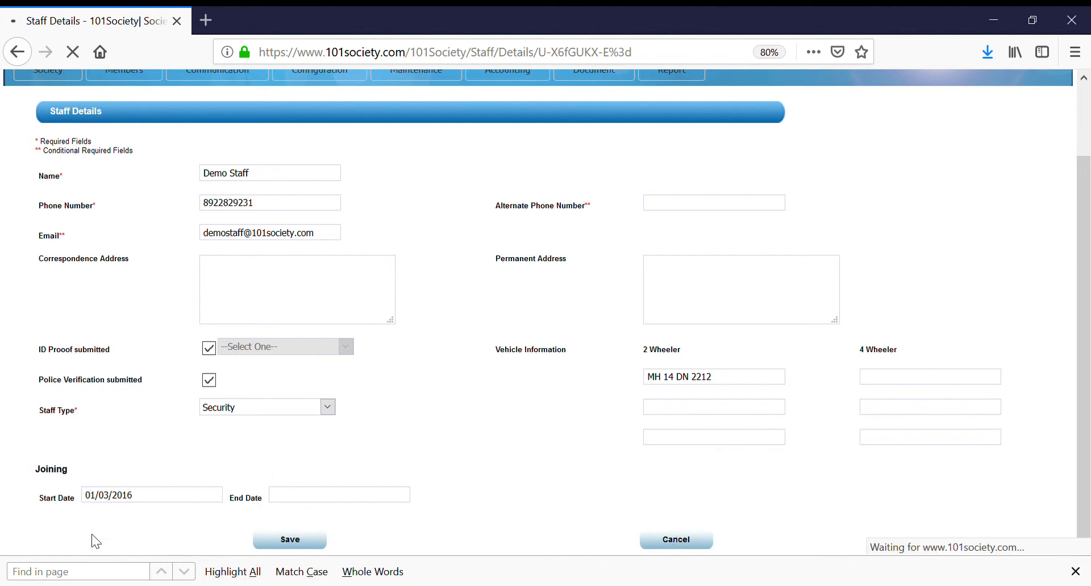
# Step: View the committee members summary and return to the staff summary
pyautogui.moveTo(160, 156)
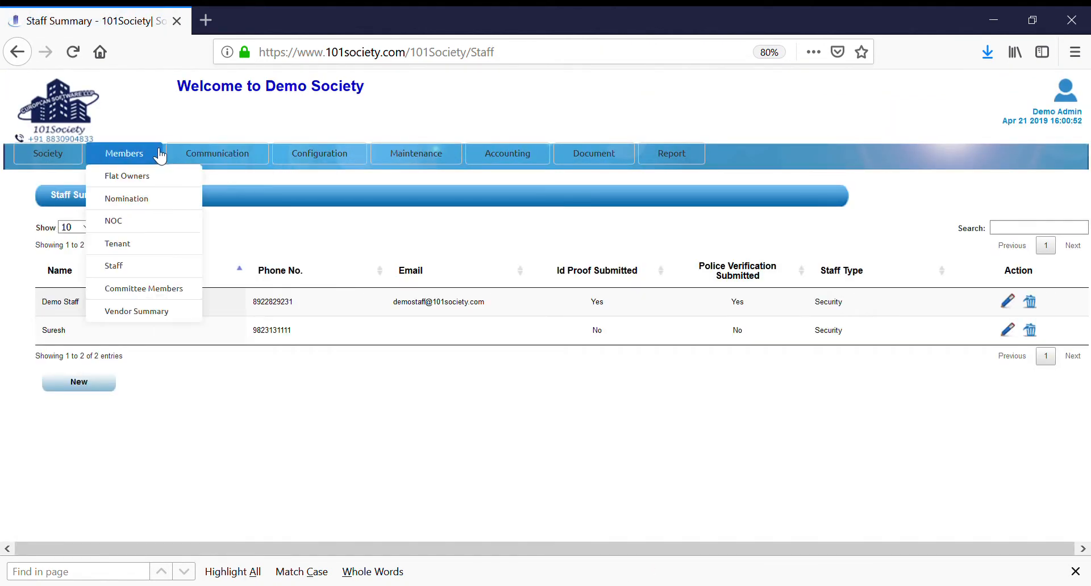
pyautogui.click(119, 296)
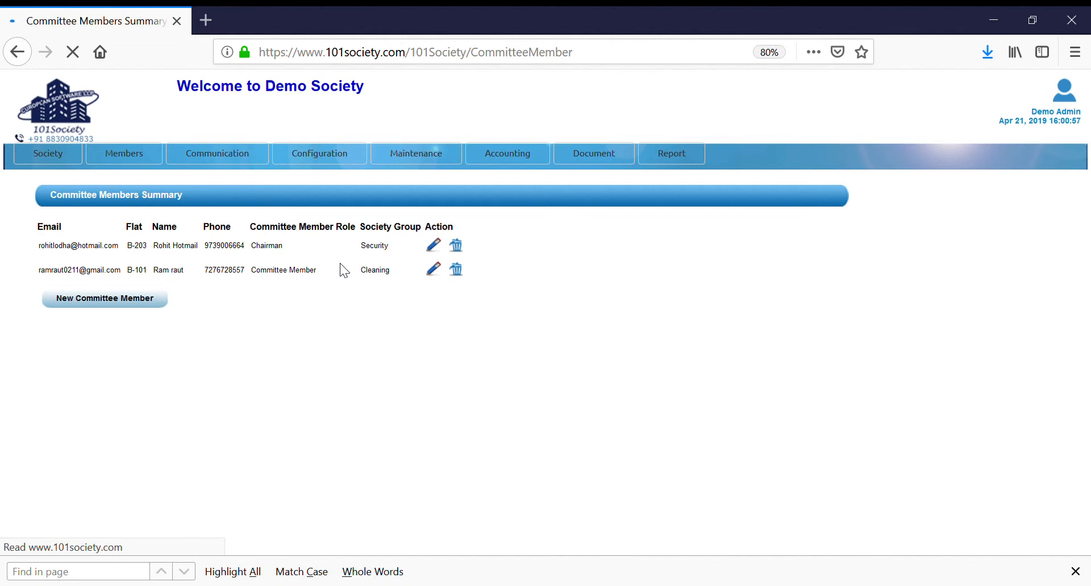
pyautogui.click(17, 51)
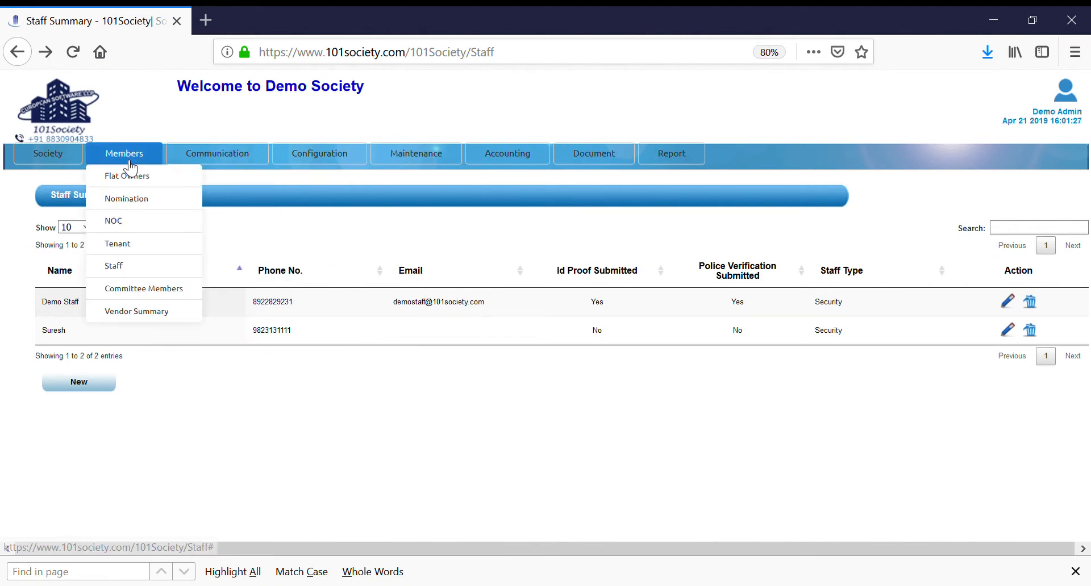
# Step: Open the vendor summary and examine the vendor details of the tile supplier, leaving without saving
pyautogui.click(134, 314)
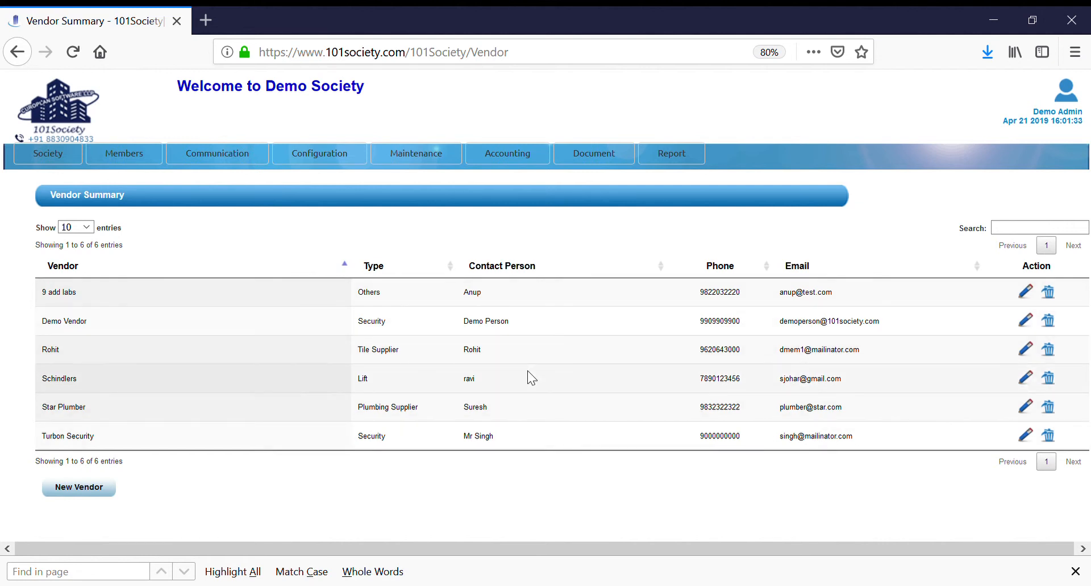
pyautogui.click(1026, 353)
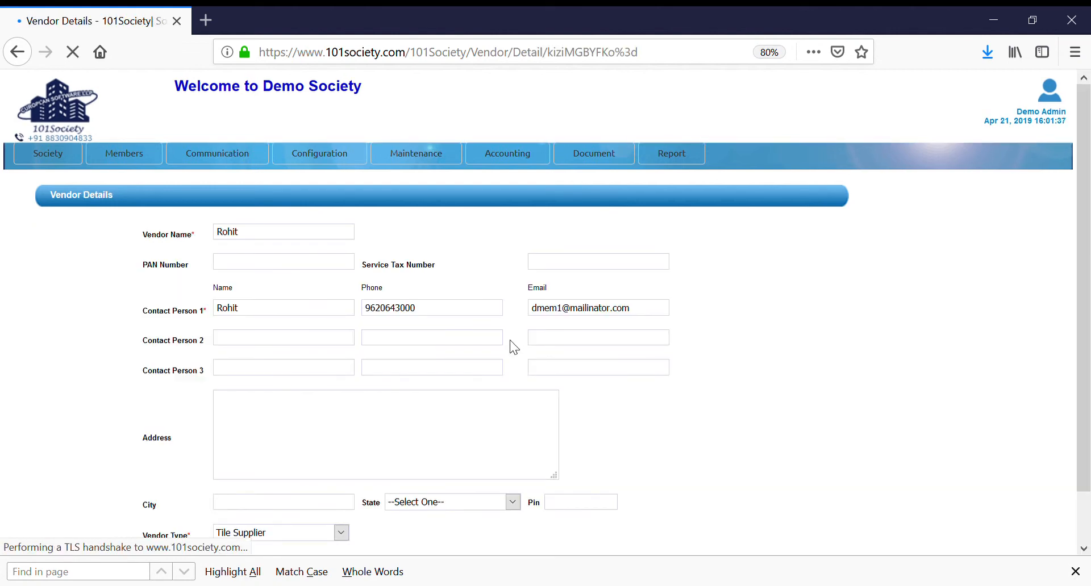
pyautogui.moveTo(1085, 199); pyautogui.dragTo(1085, 249)
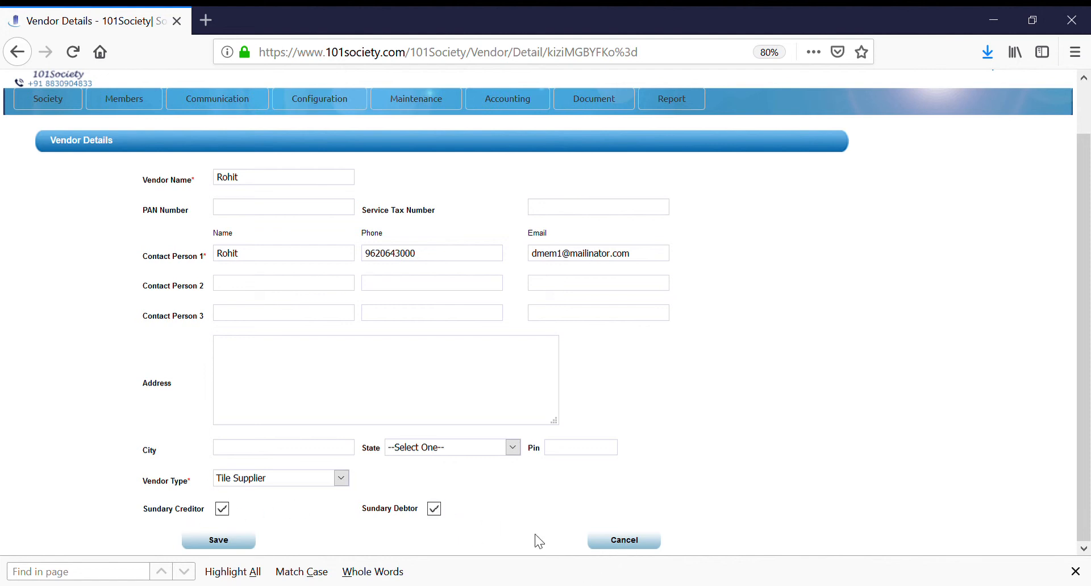
pyautogui.click(626, 546)
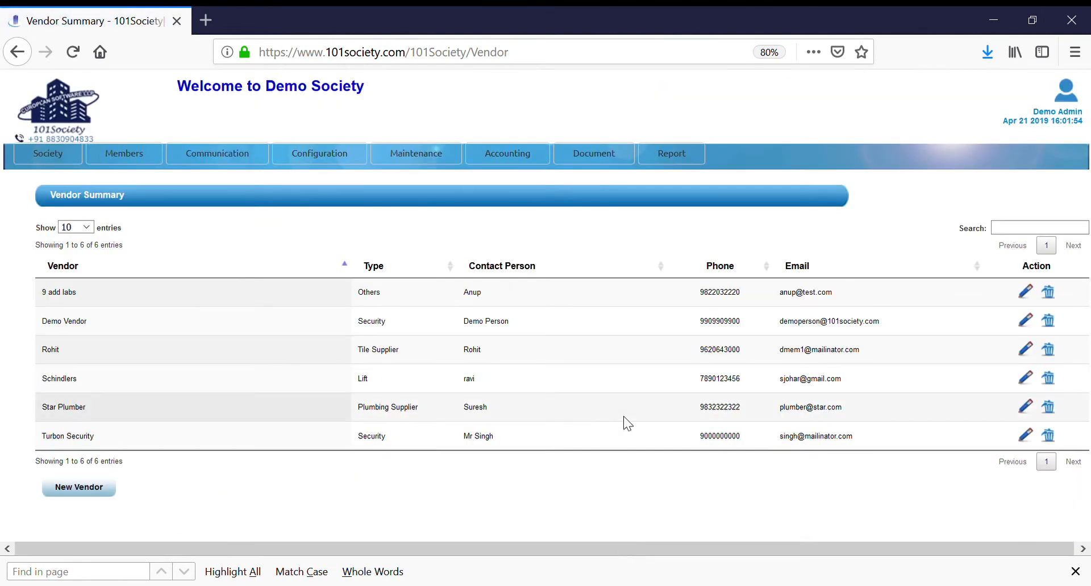
# Step: Open the user definition list and examine the user detail of Demo Supervisor, leaving without saving
pyautogui.moveTo(143, 154)
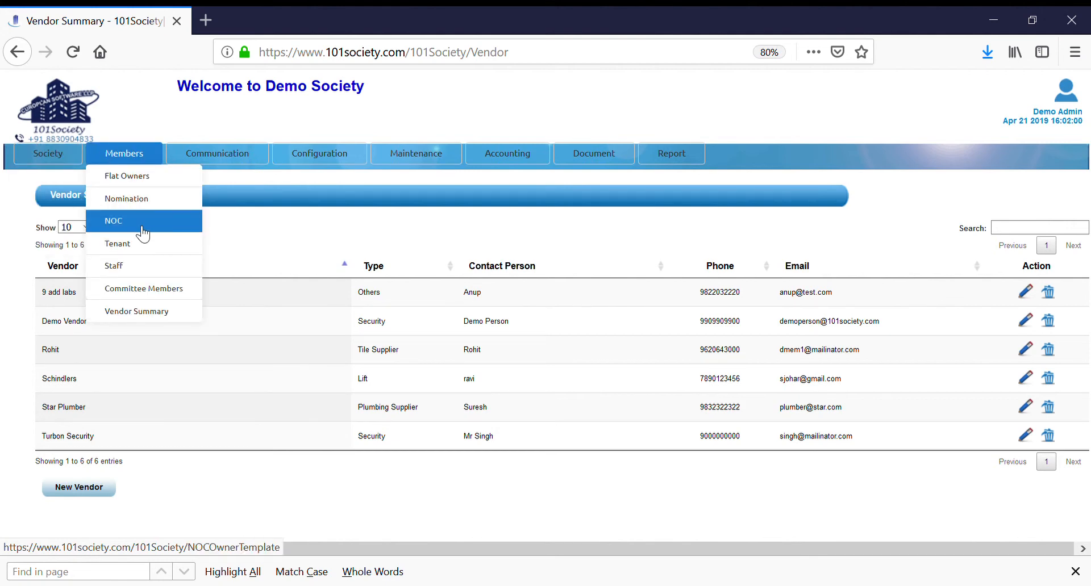
pyautogui.moveTo(315, 155)
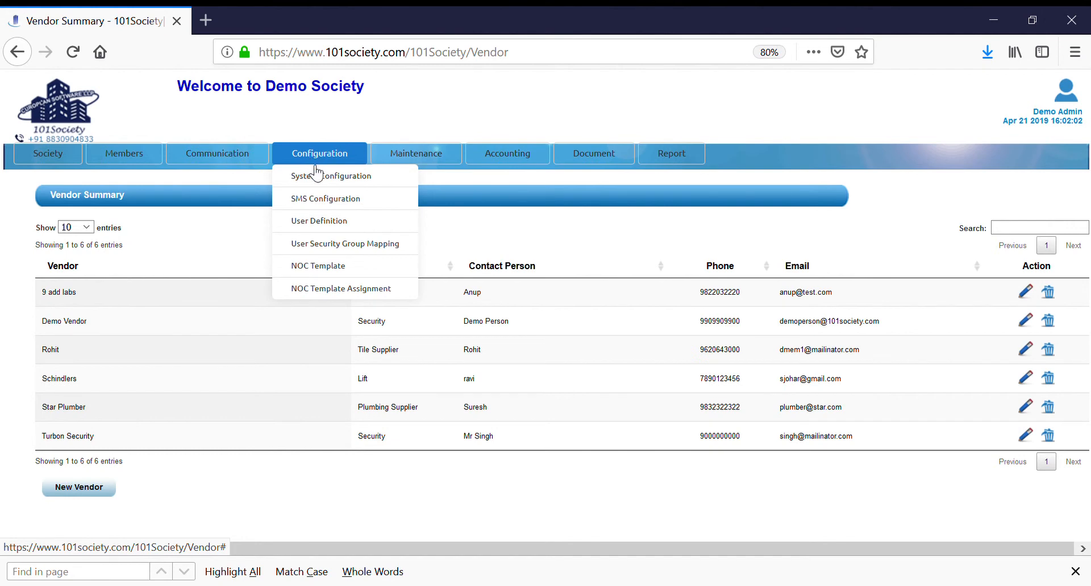
pyautogui.click(323, 225)
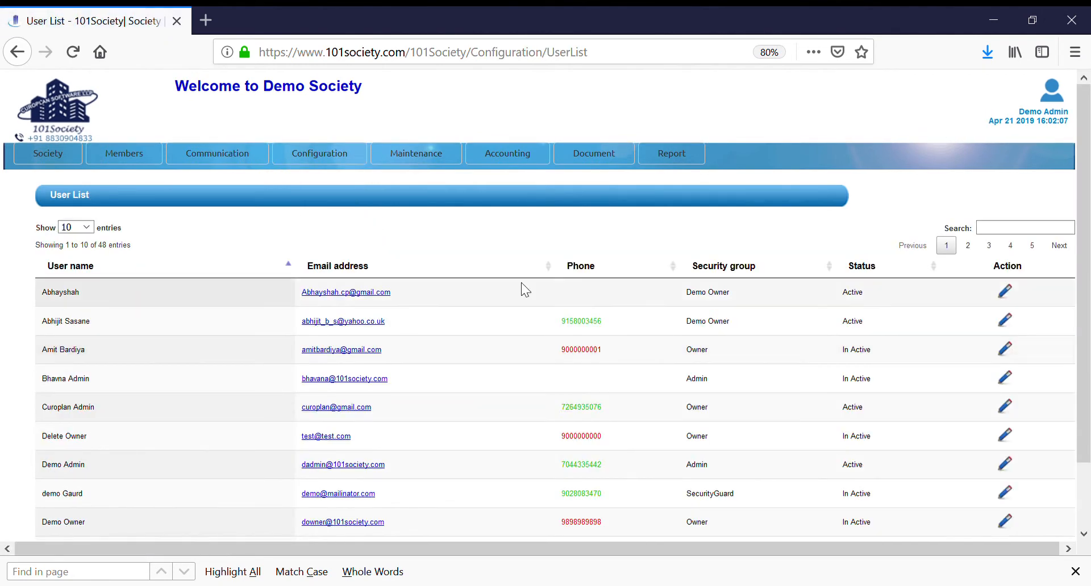
pyautogui.scroll(-3, 1068, 278)
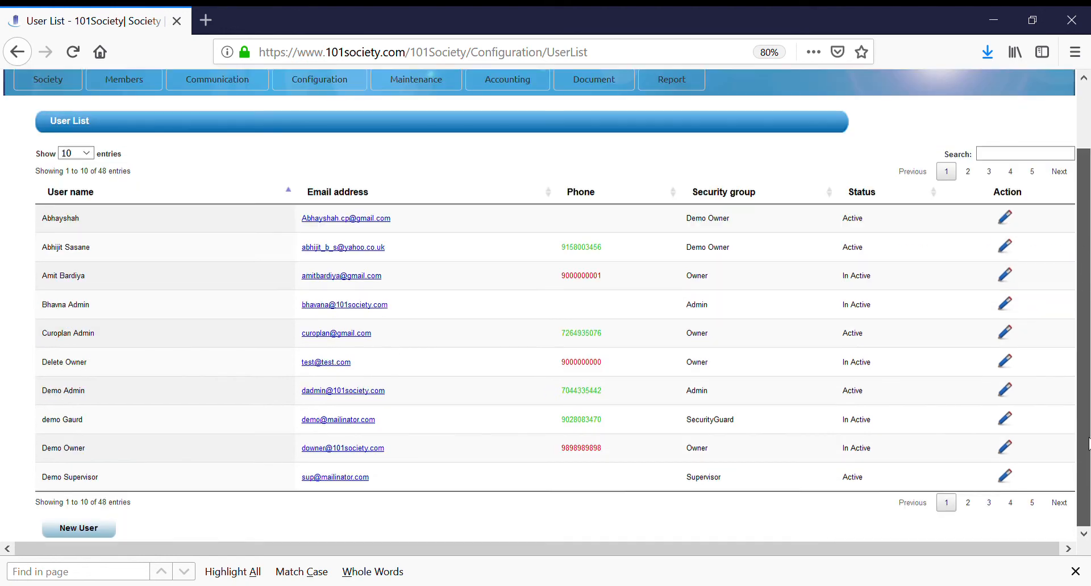
pyautogui.click(1007, 479)
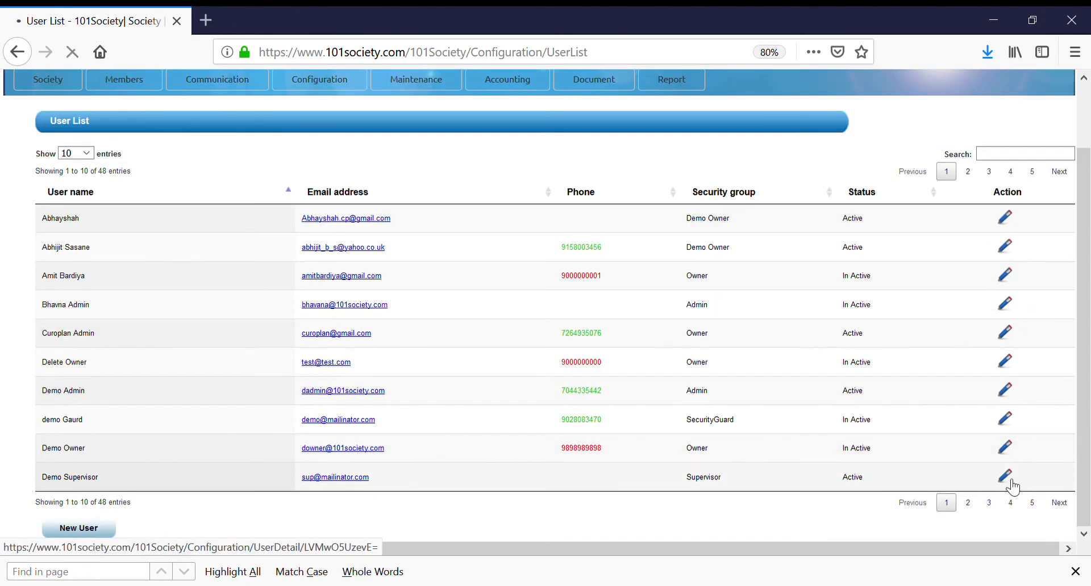
pyautogui.click(994, 503)
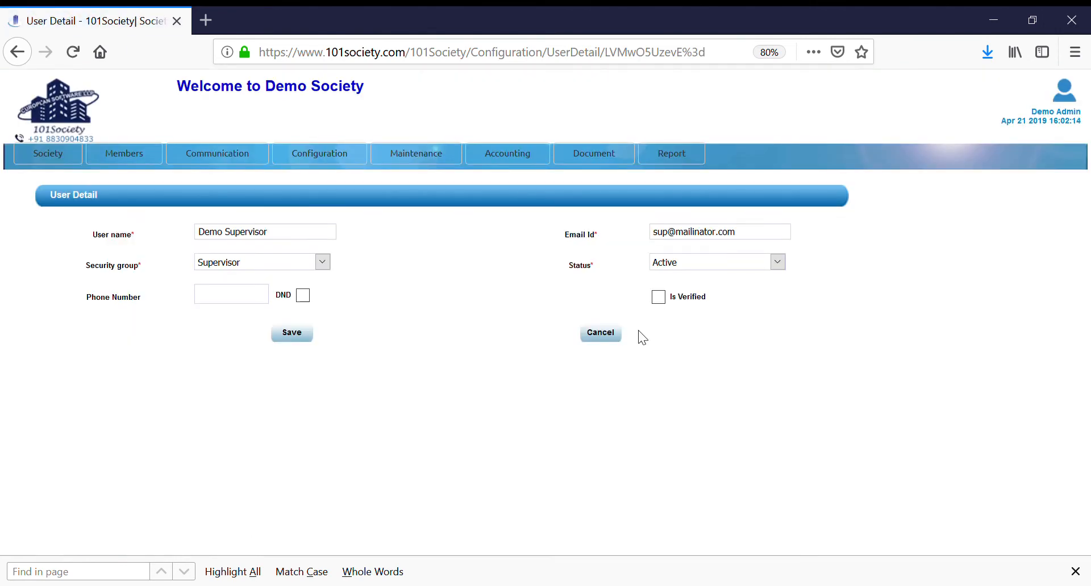
pyautogui.click(609, 336)
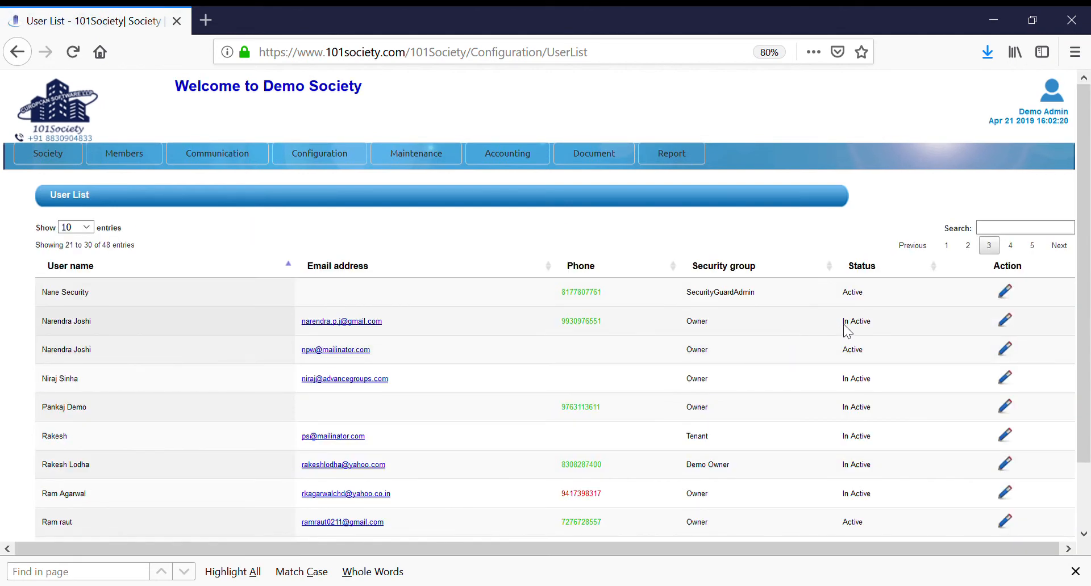
# Step: Open the user security group mapping list
pyautogui.moveTo(318, 158)
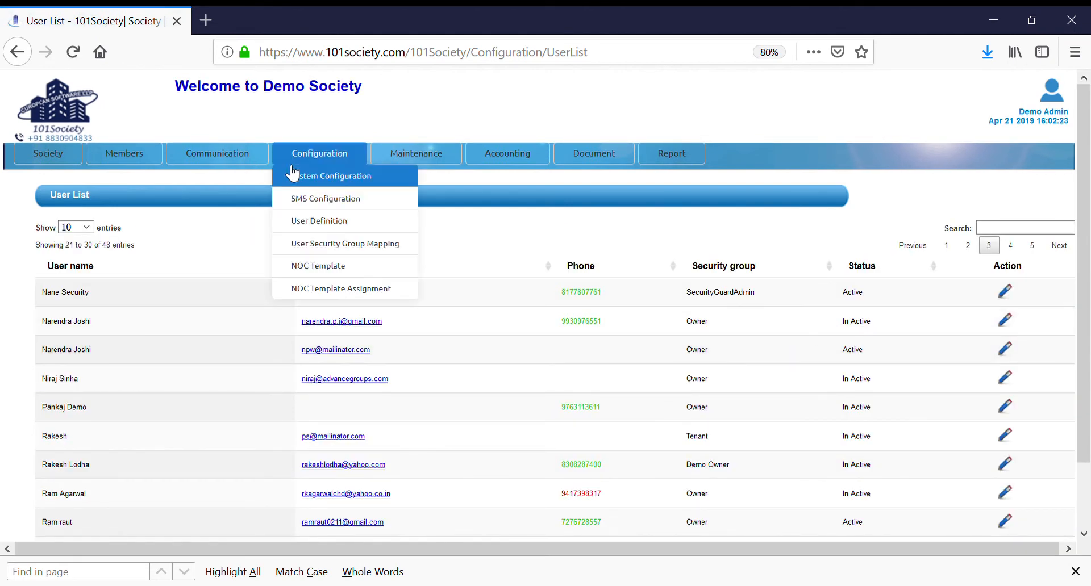
pyautogui.click(335, 250)
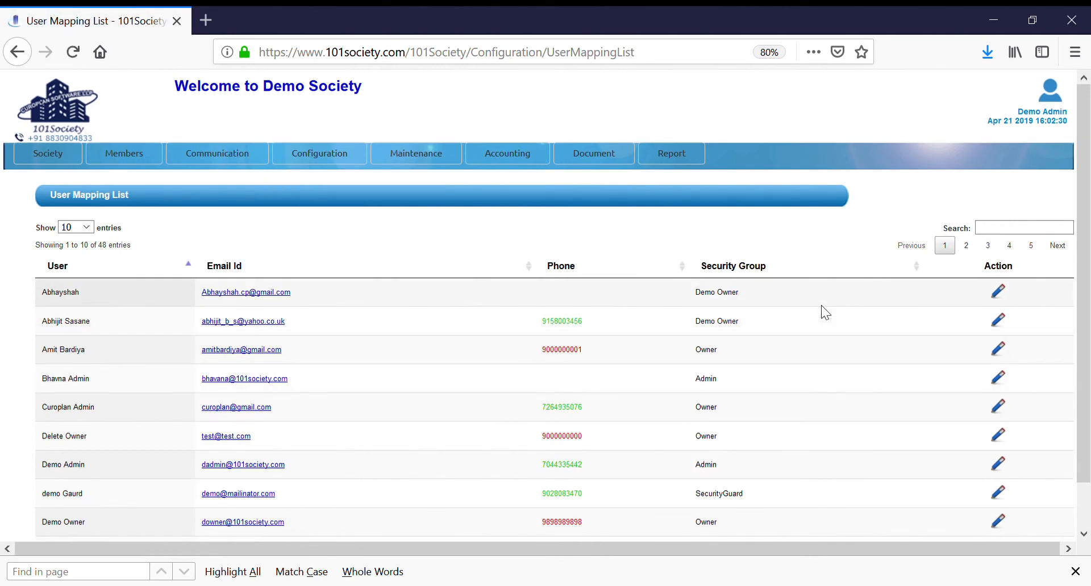
# Step: Open the second listed user's mapping, examine the assigned block, floor and flat, and return to the user mapping list
pyautogui.click(1004, 322)
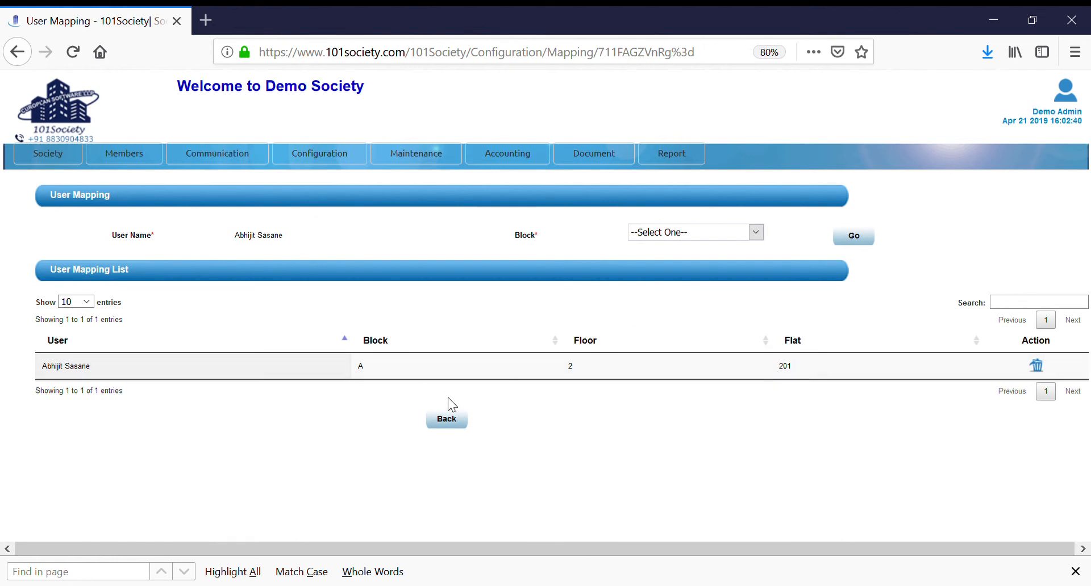
pyautogui.click(446, 421)
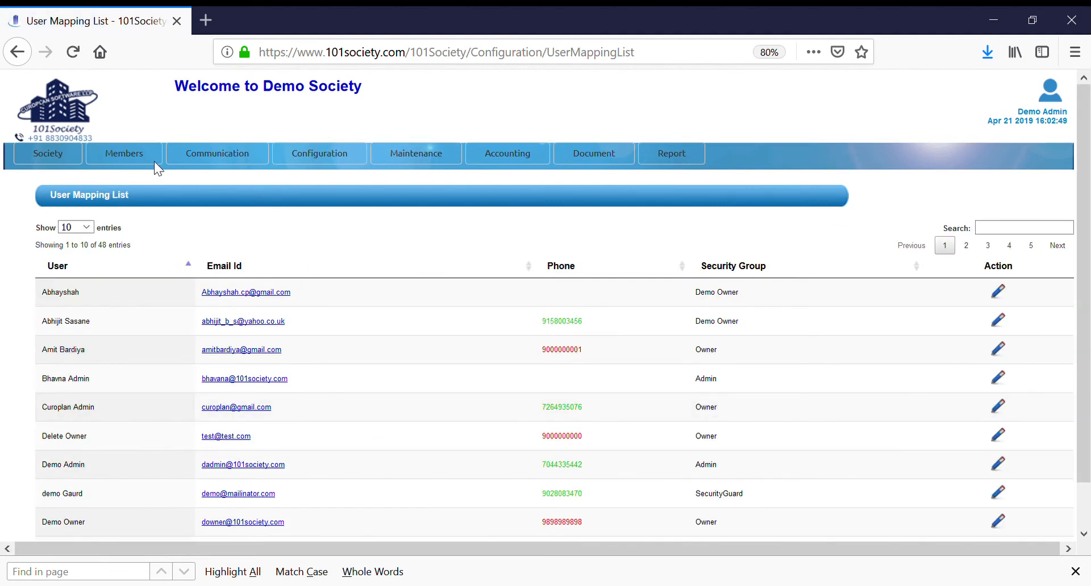
pyautogui.click(124, 154)
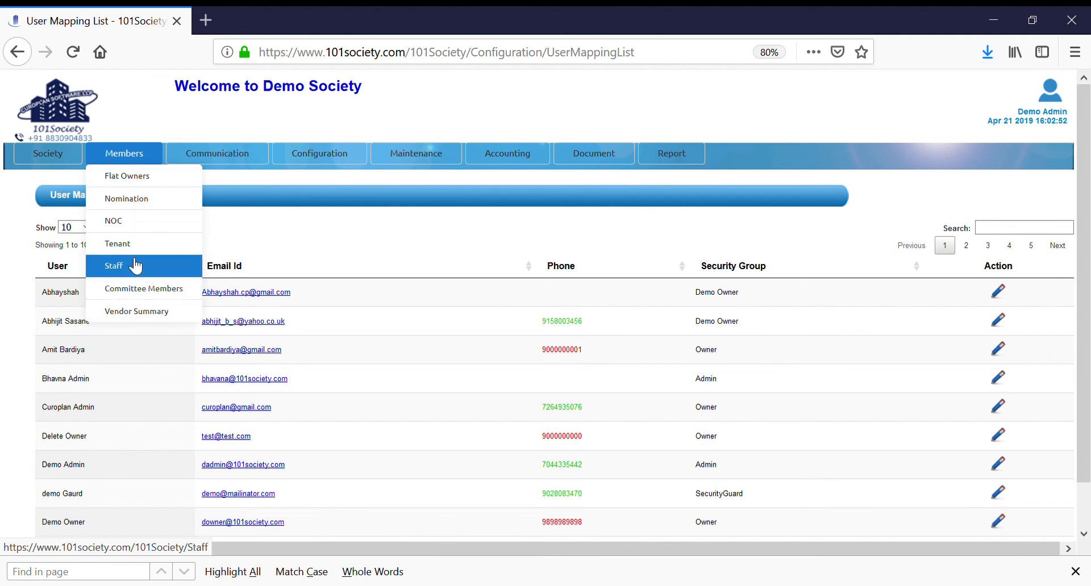
pyautogui.moveTo(39, 152)
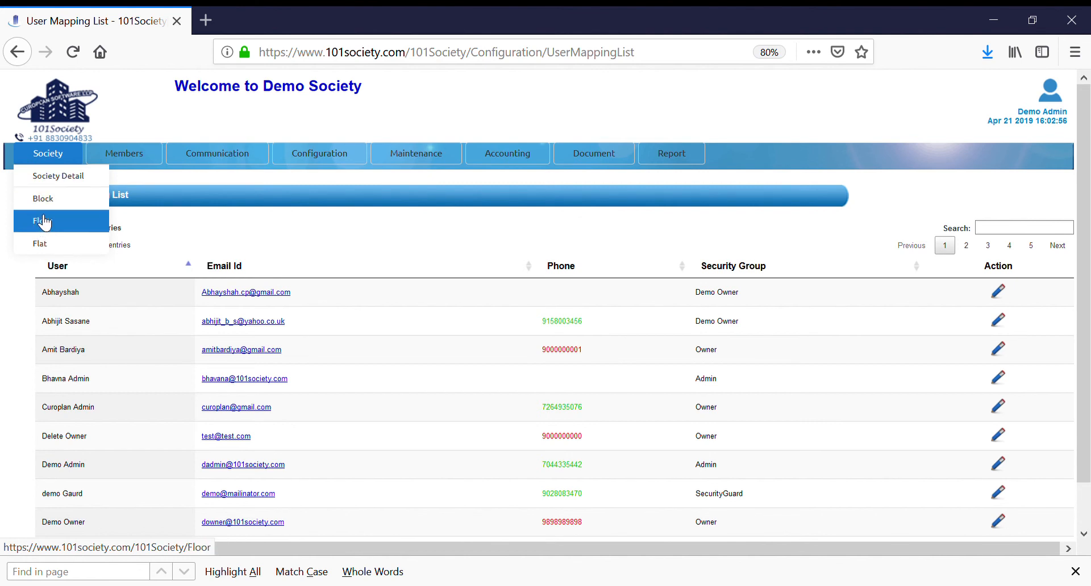
pyautogui.moveTo(111, 151)
pyautogui.moveTo(209, 154)
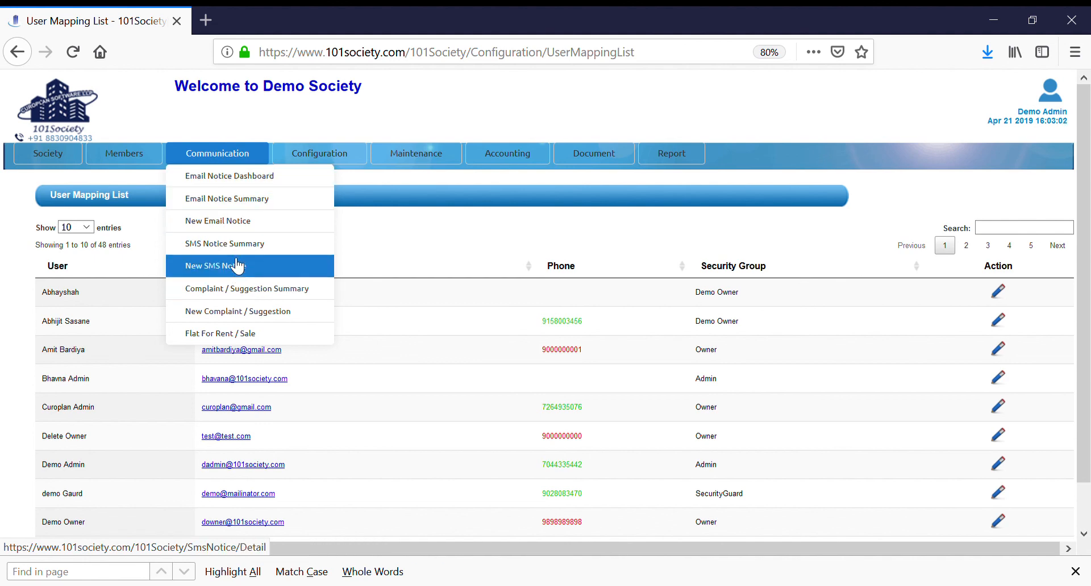
pyautogui.moveTo(404, 157)
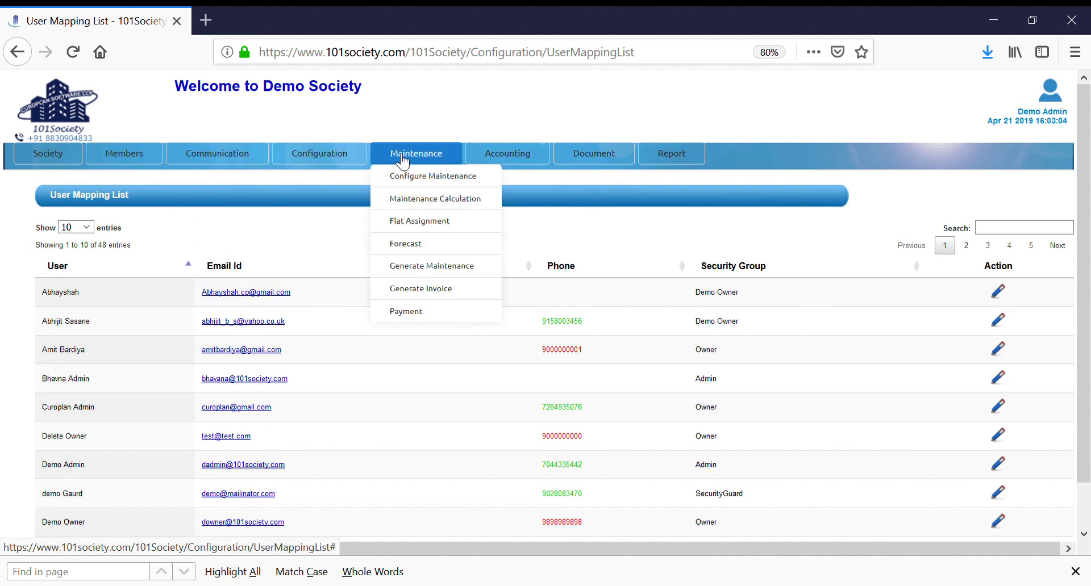
pyautogui.moveTo(486, 156)
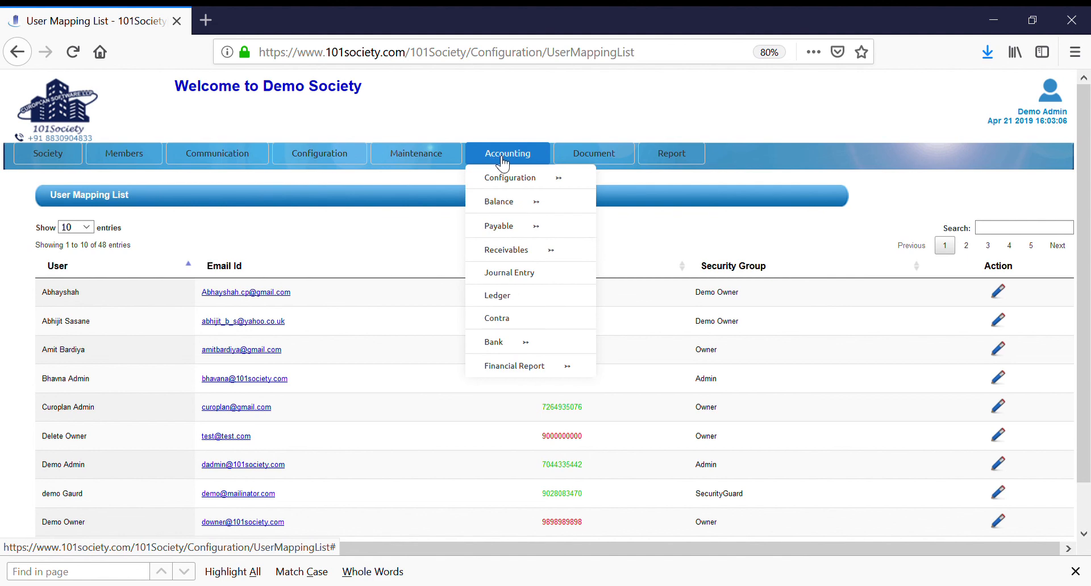